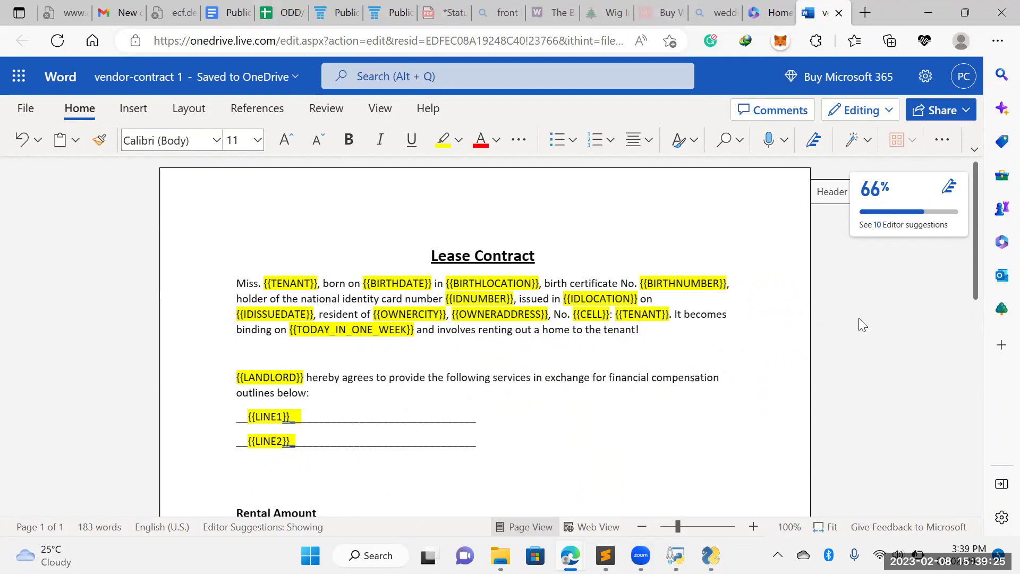
mouse_move(966, 228)
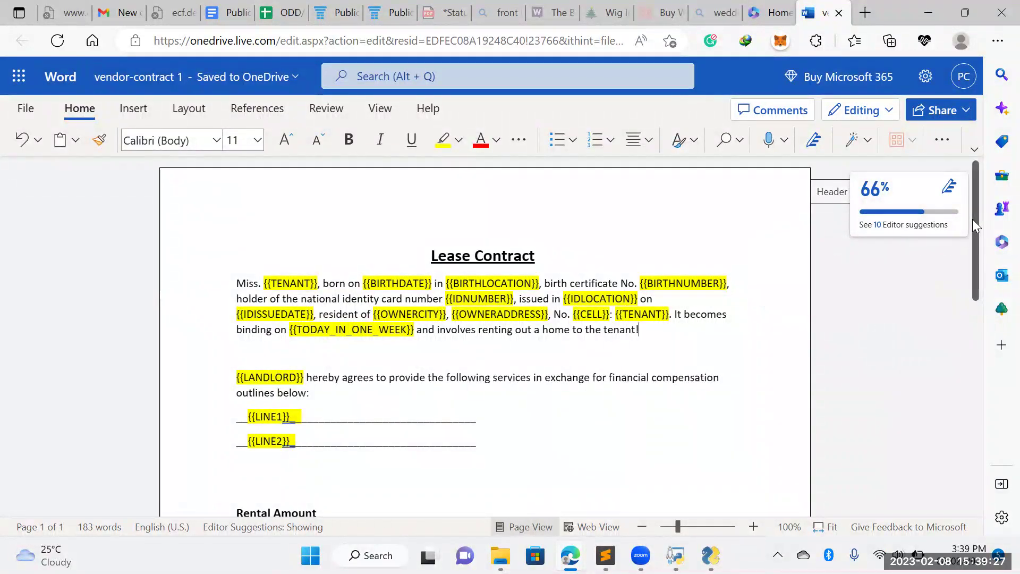
left_click_drag(972, 219, 982, 245)
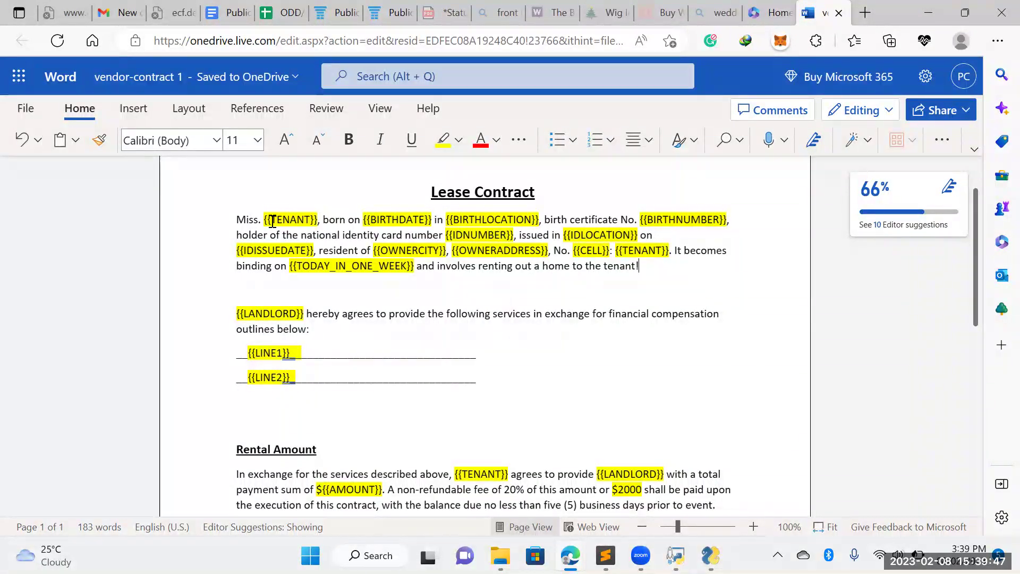
left_click_drag(264, 220, 317, 220)
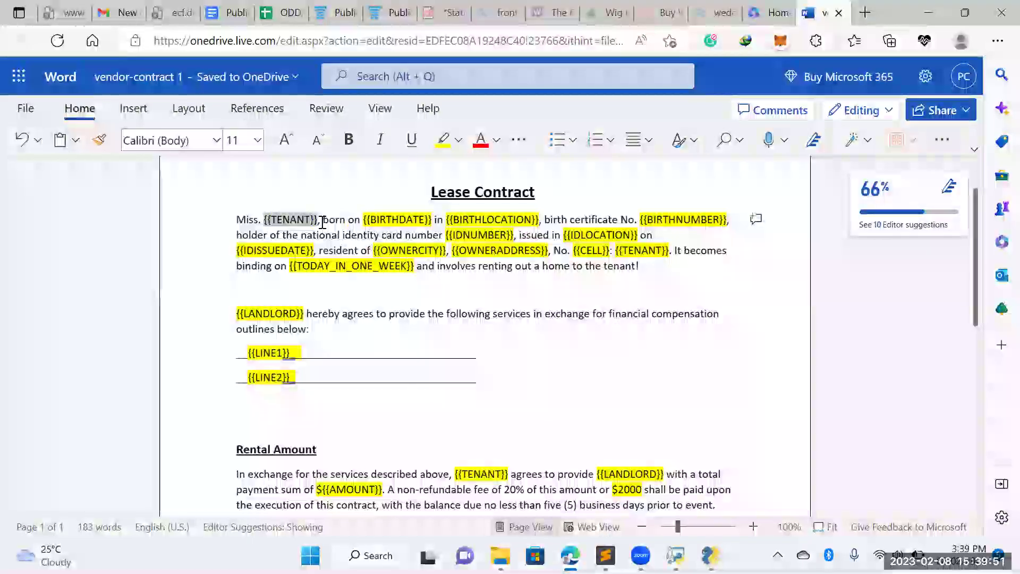
left_click(366, 239)
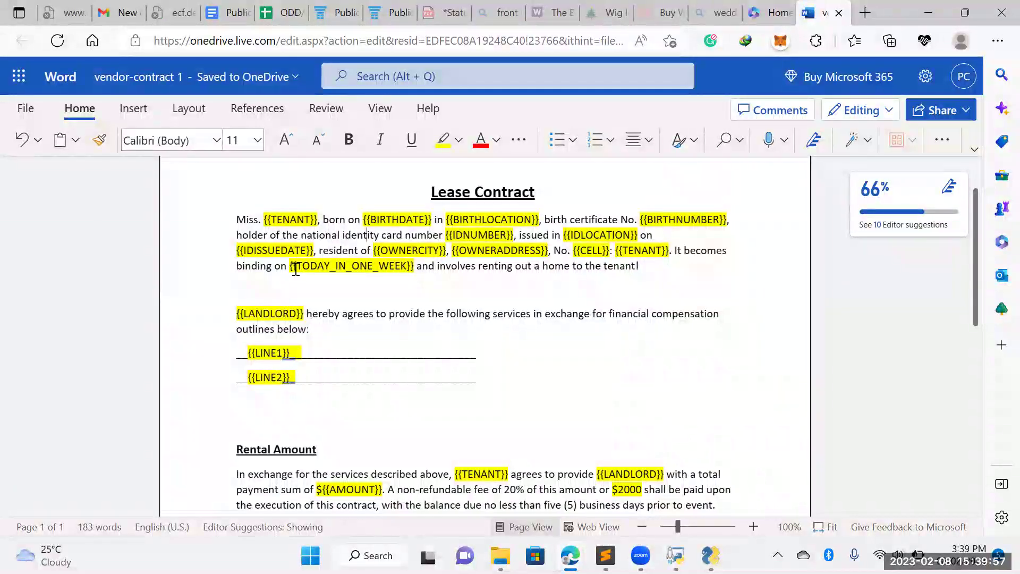
left_click_drag(291, 267, 397, 266)
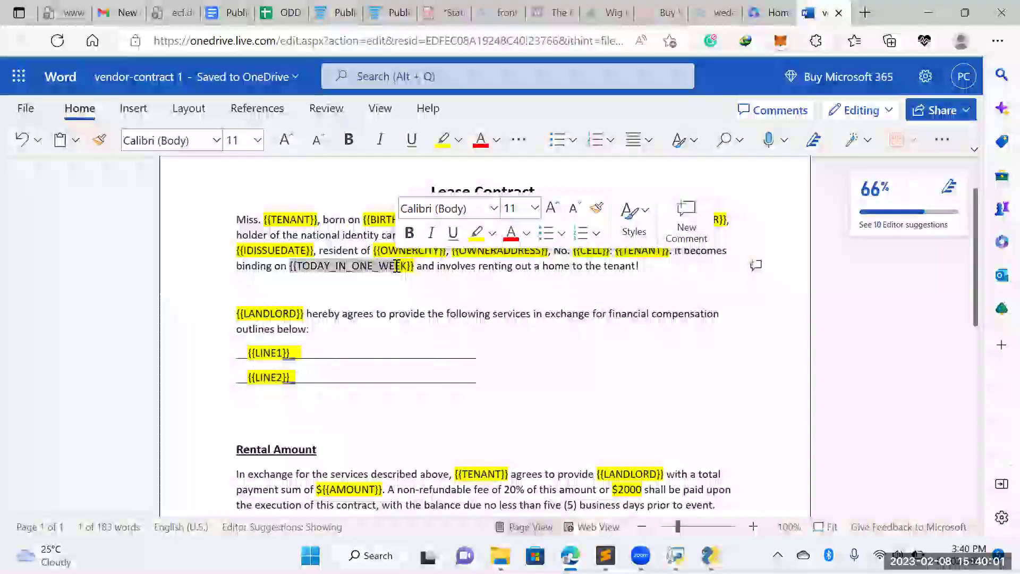
left_click(351, 245)
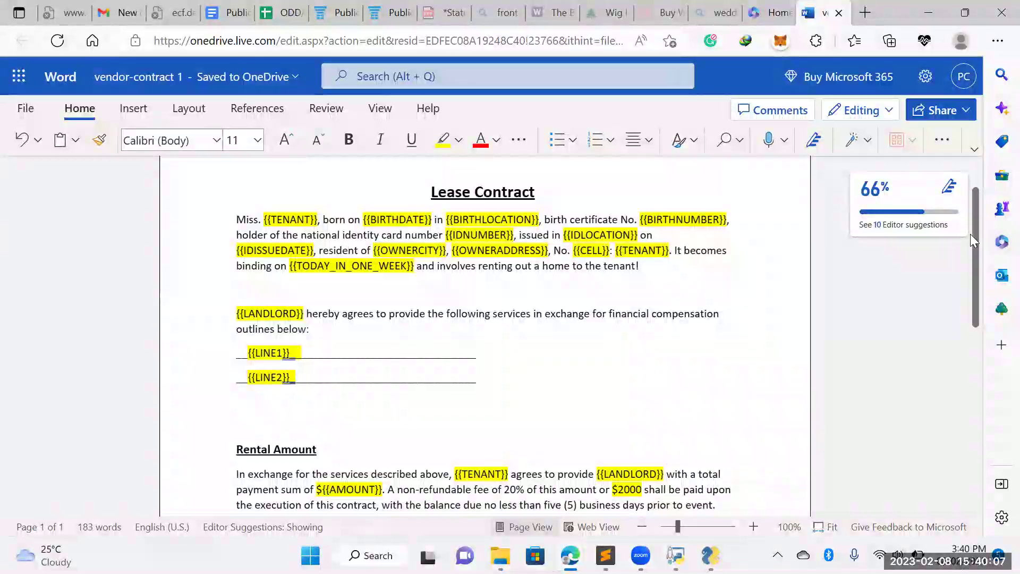
left_click_drag(970, 234, 977, 379)
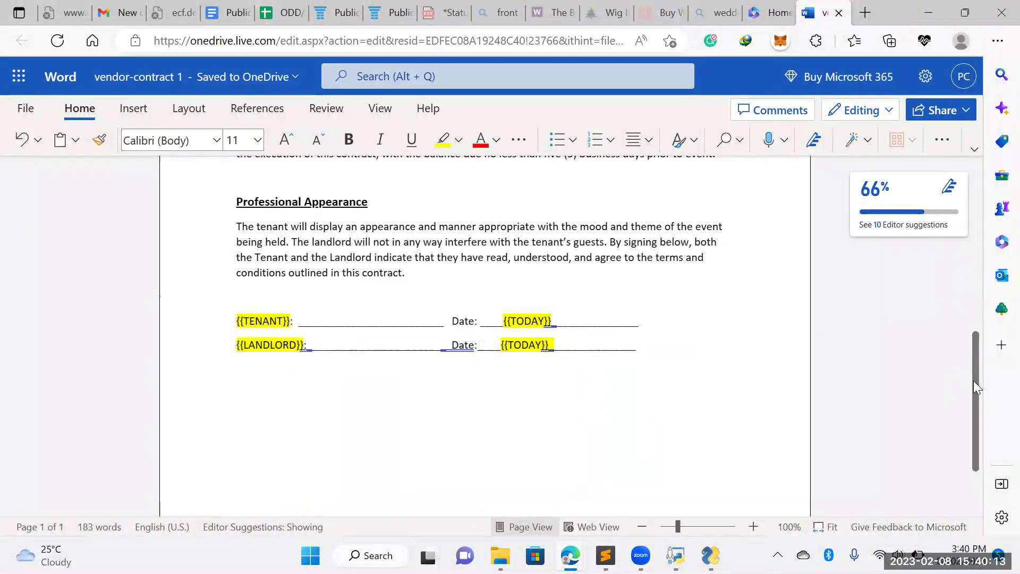
scroll(972, 354, "up", 1)
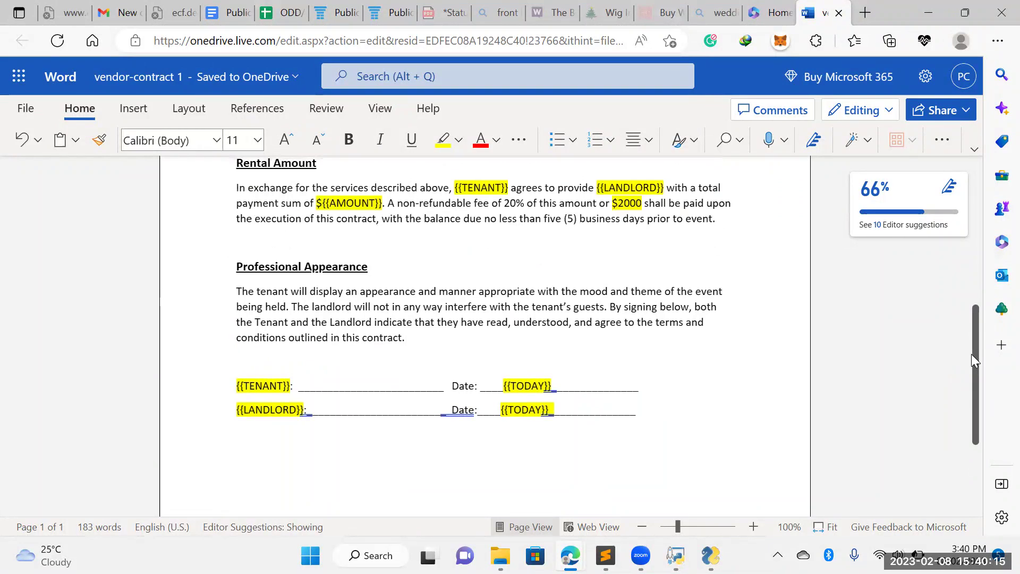
scroll(971, 354, "up", 1)
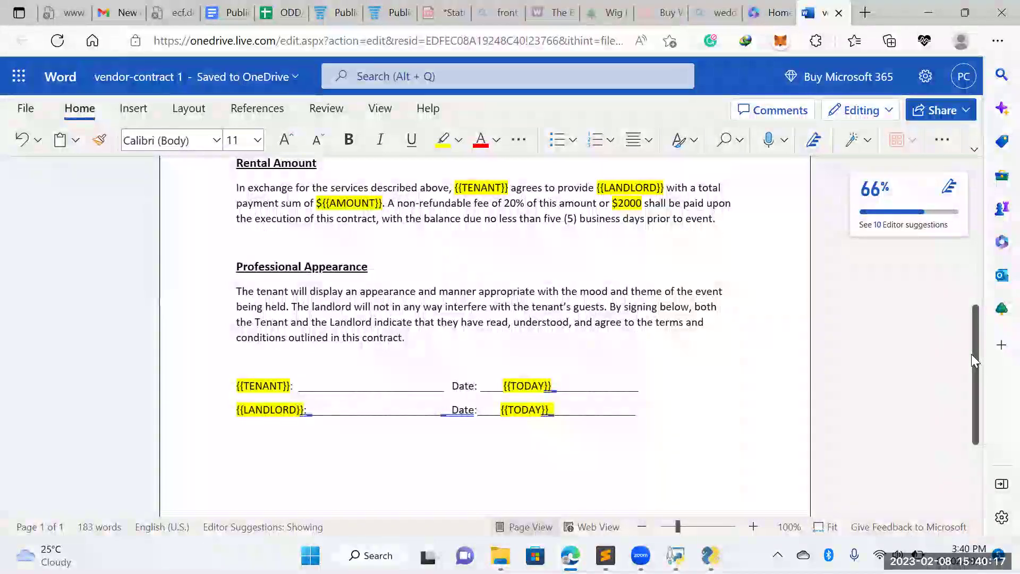
left_click_drag(971, 351, 965, 235)
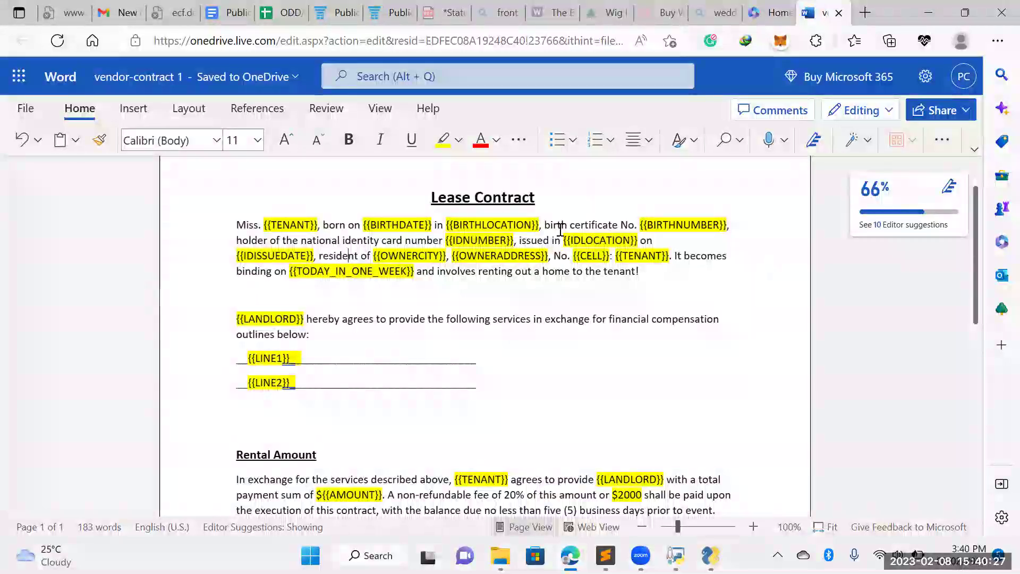
mouse_move(711, 555)
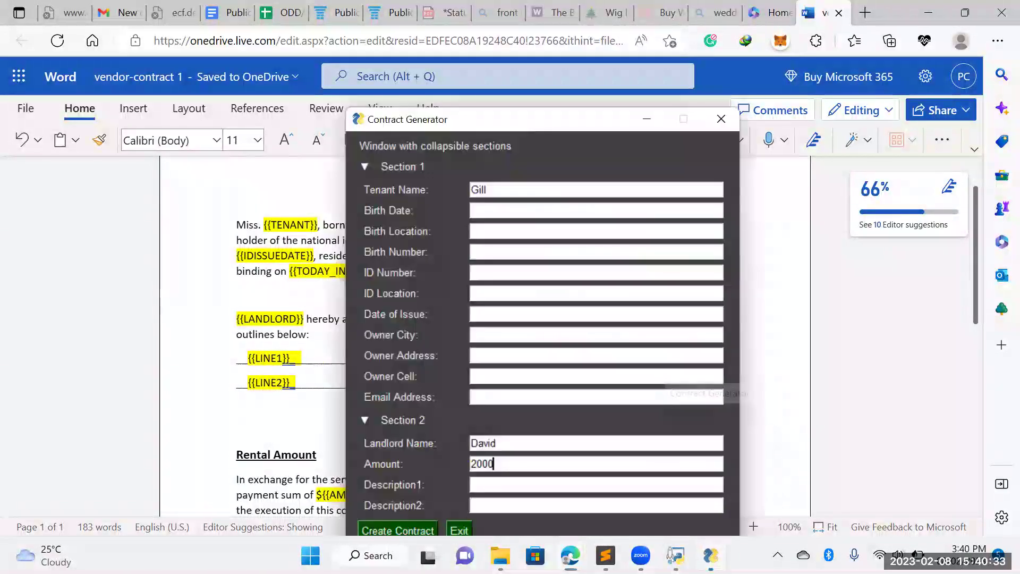
left_click(712, 462)
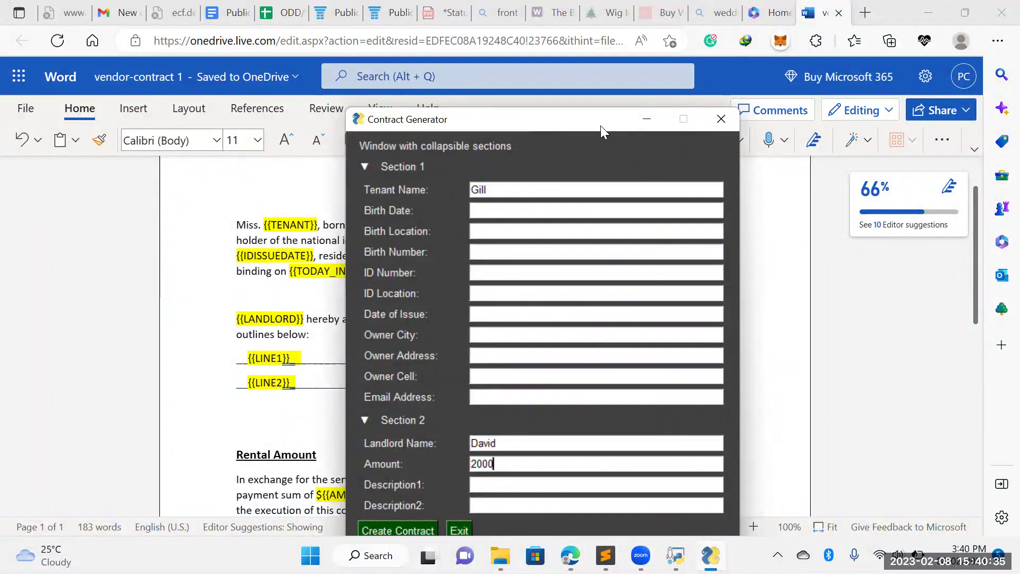
left_click_drag(600, 125, 571, 83)
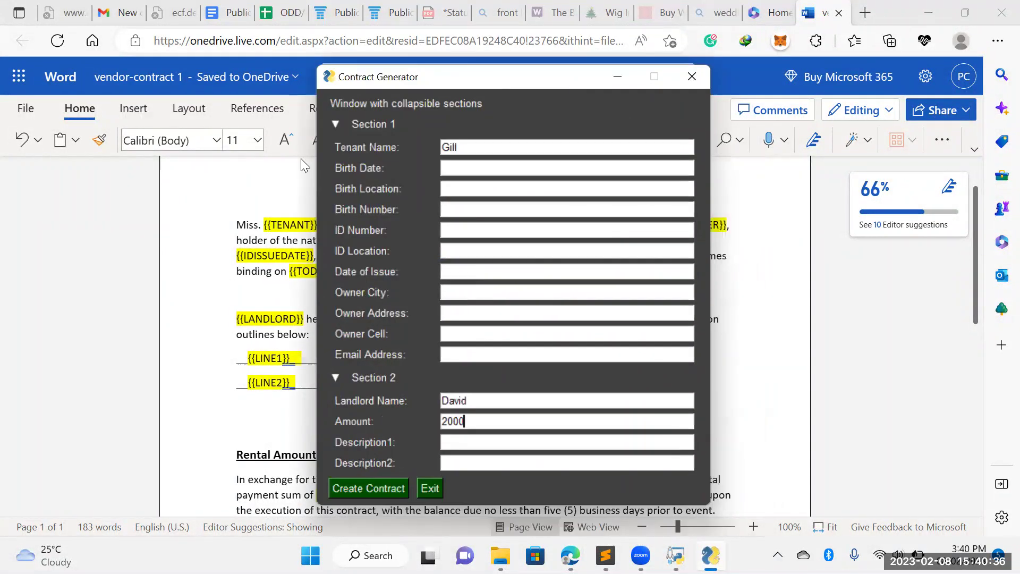
left_click(334, 125)
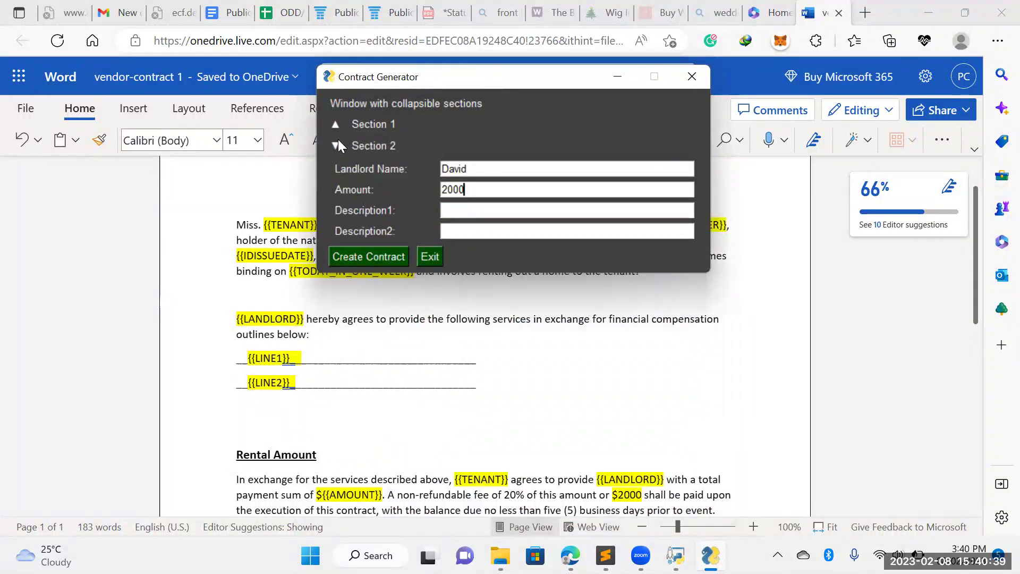
left_click(338, 141)
left_click(335, 125)
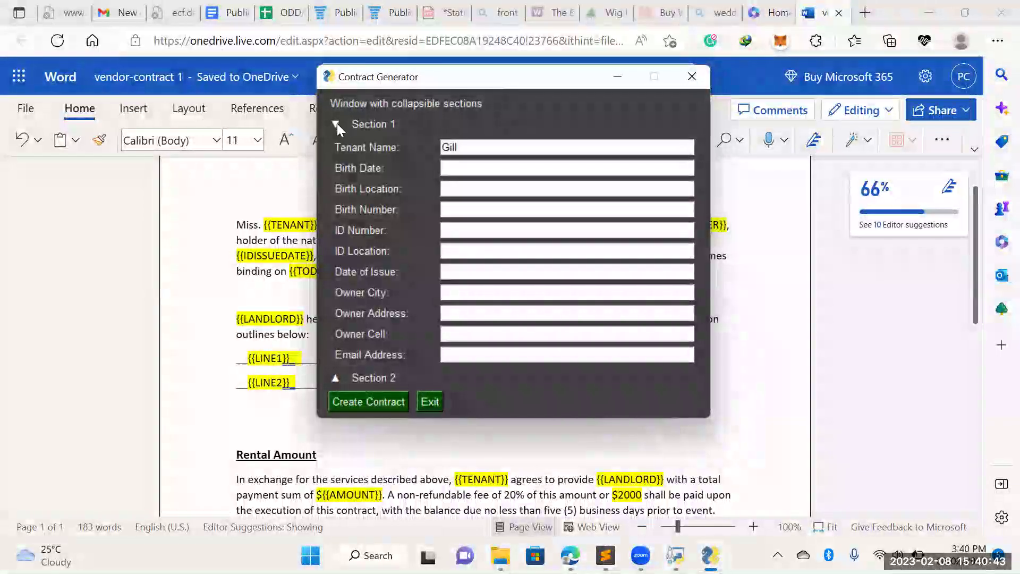
left_click(337, 123)
left_click(338, 144)
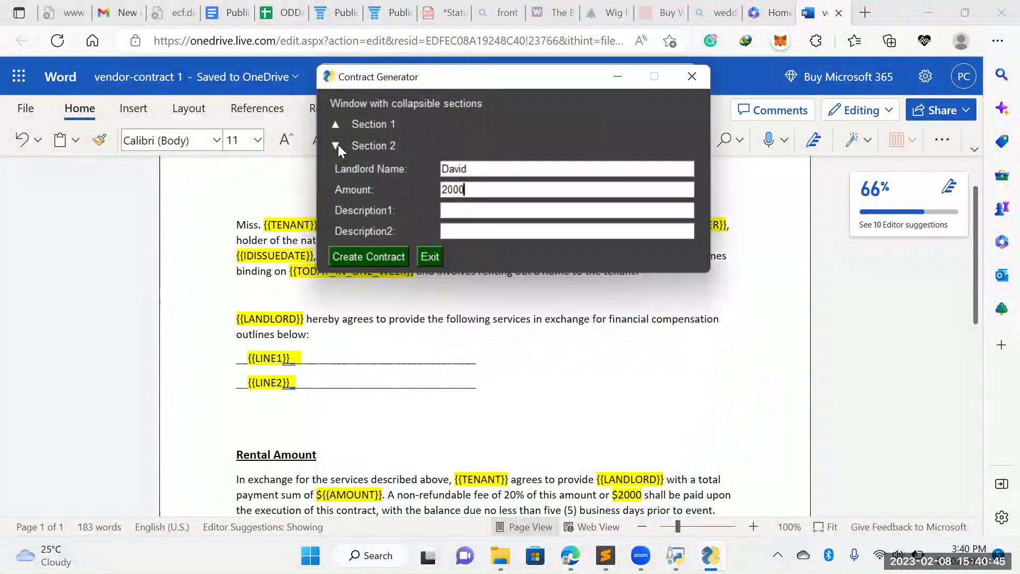
left_click(338, 144)
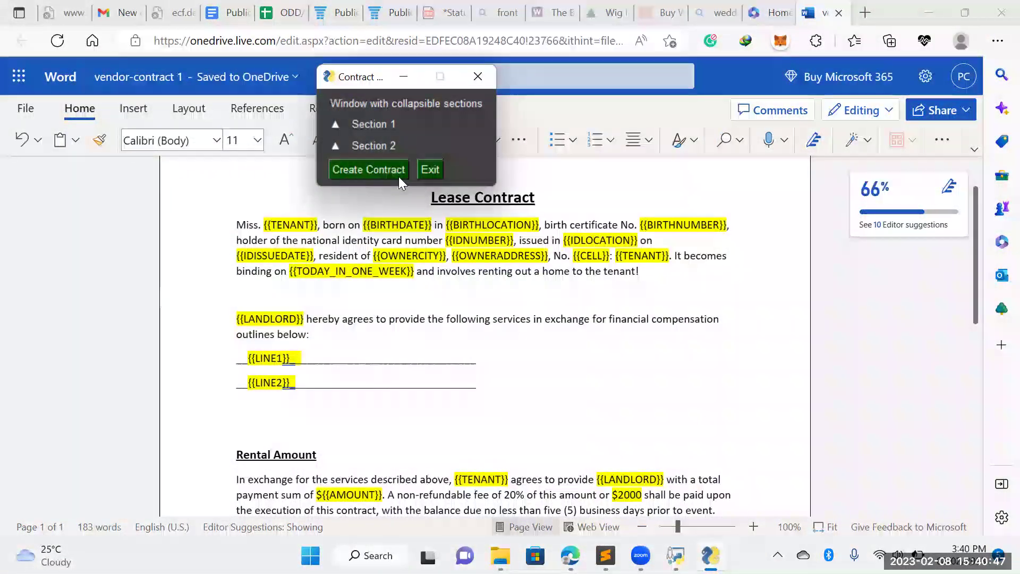
left_click(404, 77)
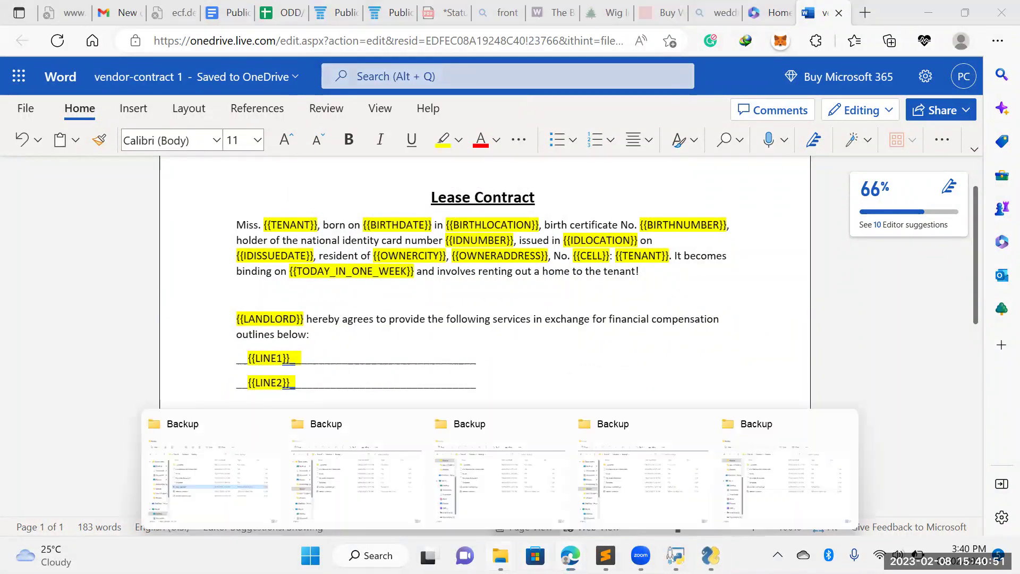
Bring the Backup folder window forward and show the Desktop folder's contents
mouse_move(501, 555)
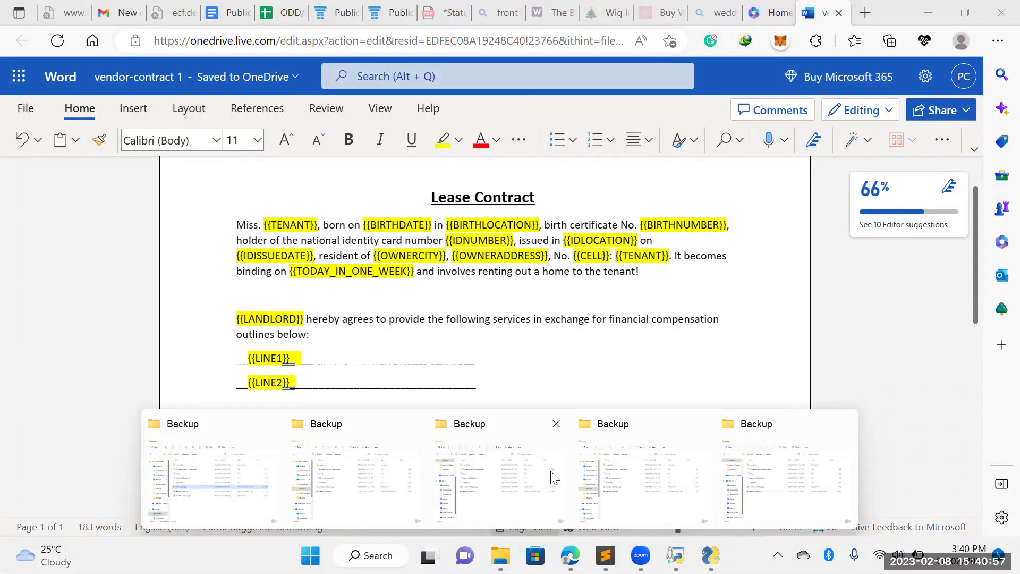
left_click(752, 474)
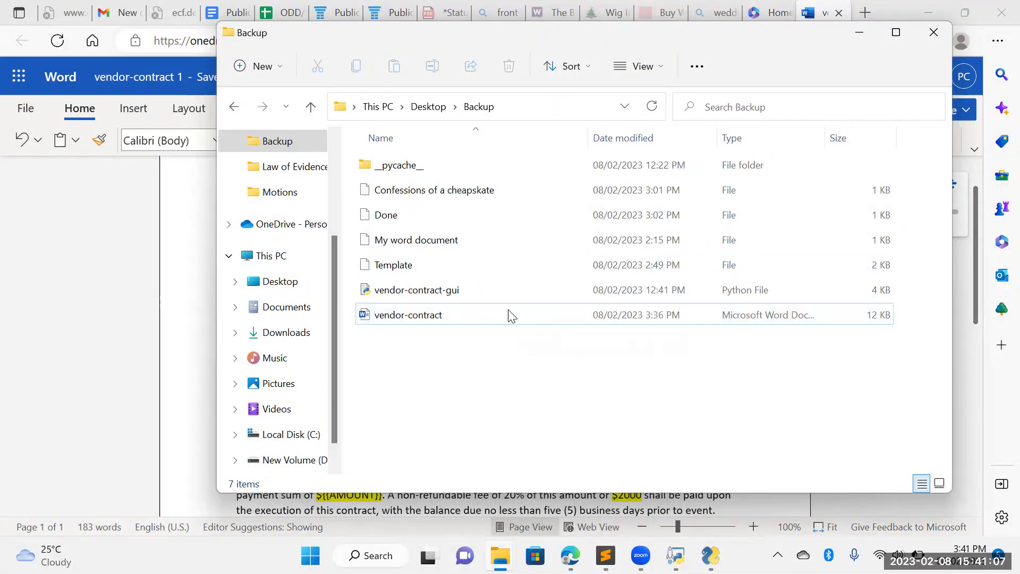
mouse_move(514, 312)
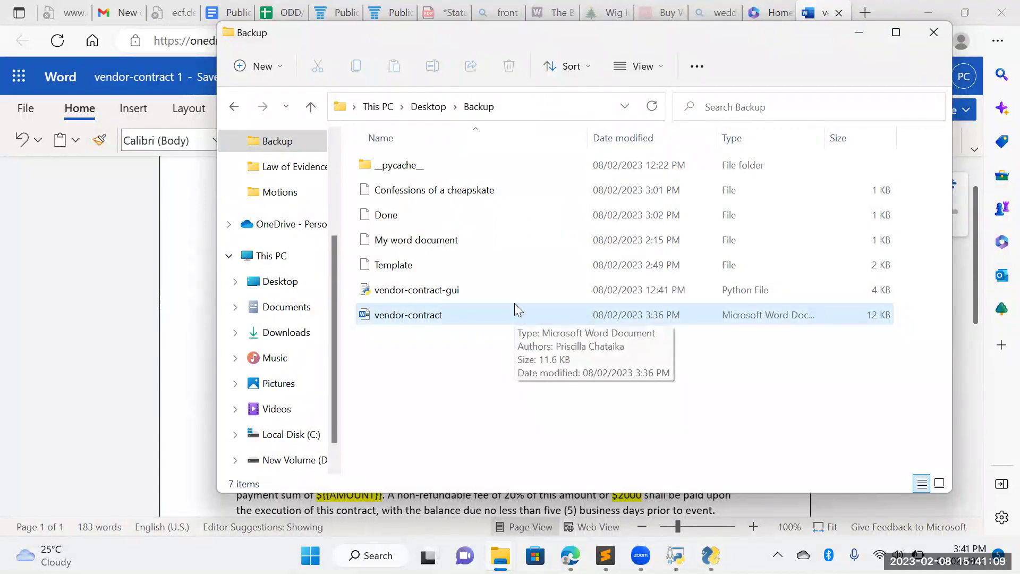
mouse_move(516, 279)
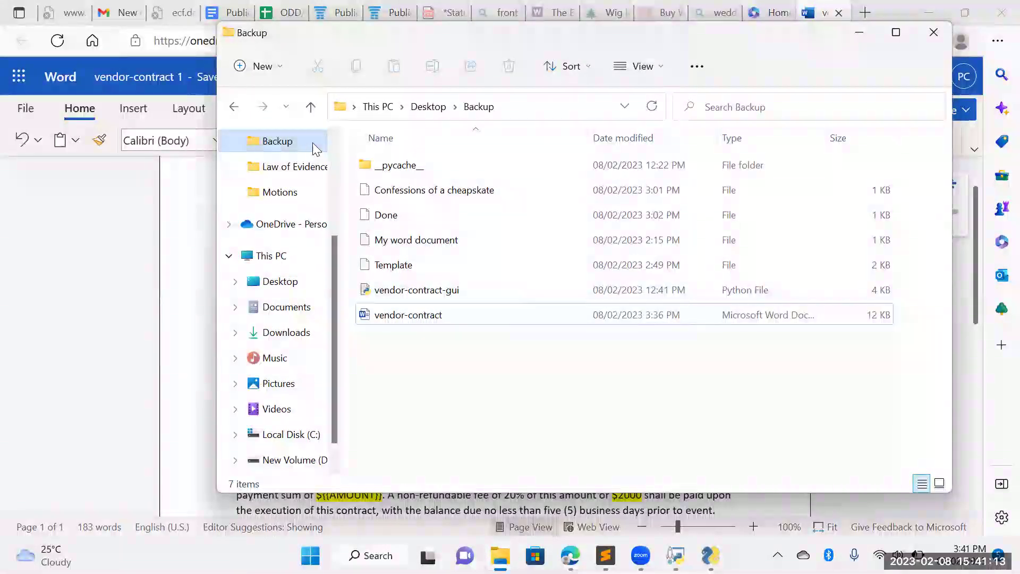
scroll(333, 142, "up", 2)
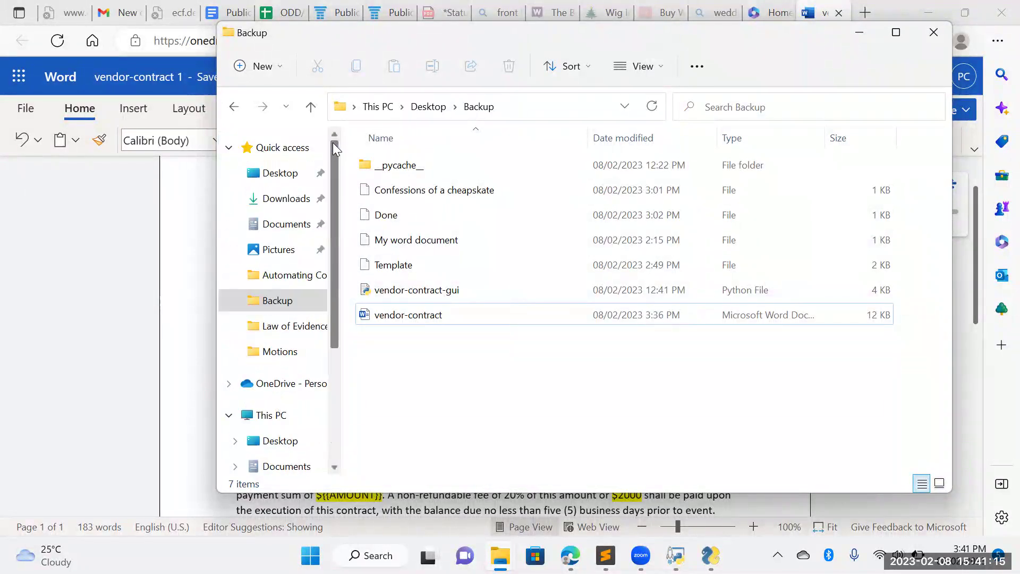
left_click(279, 175)
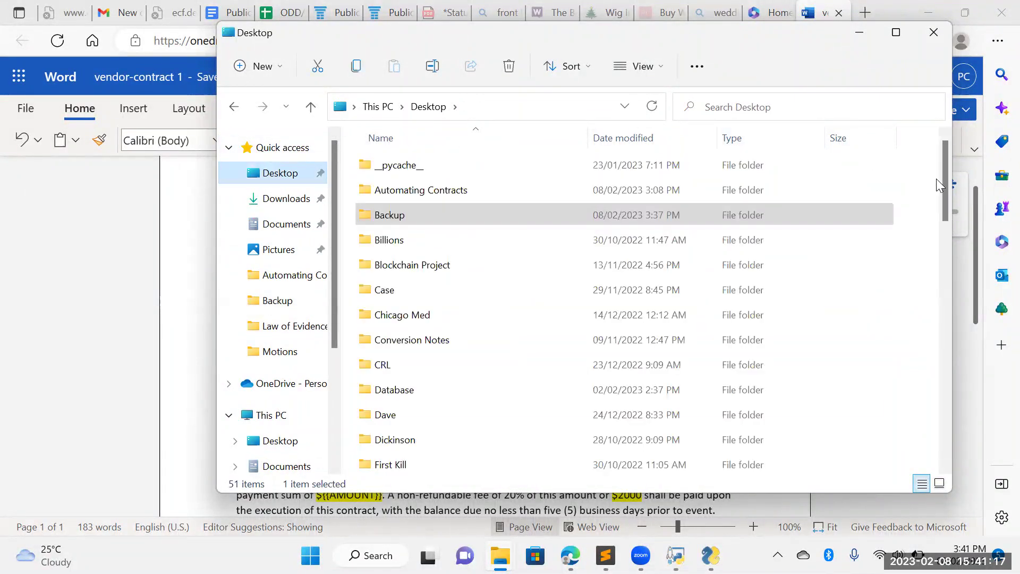
Run the vendor-contract-gui script, exit its form, and minimize File Explorer
left_click_drag(944, 178, 968, 438)
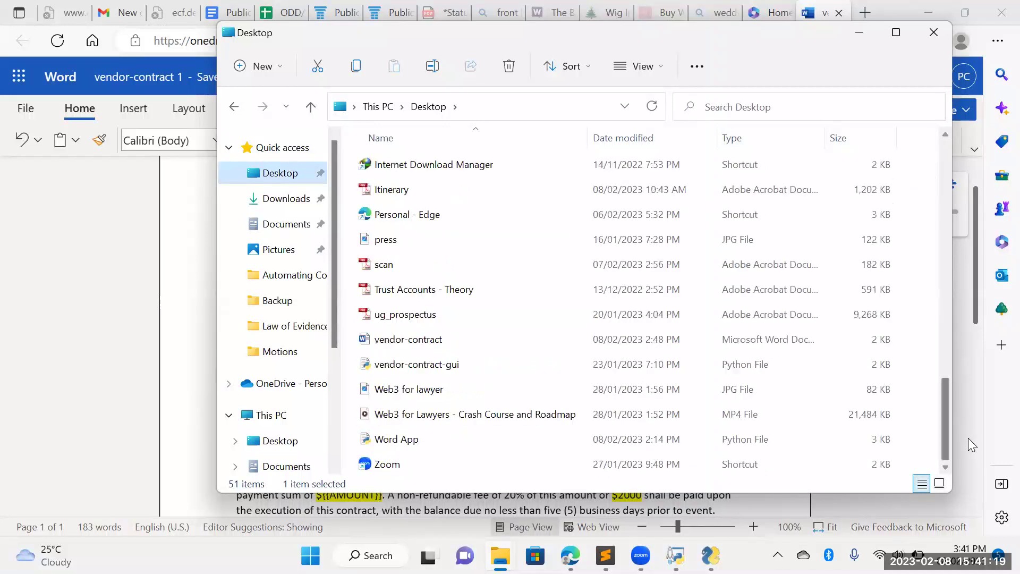
left_click(459, 374)
double_click(460, 375)
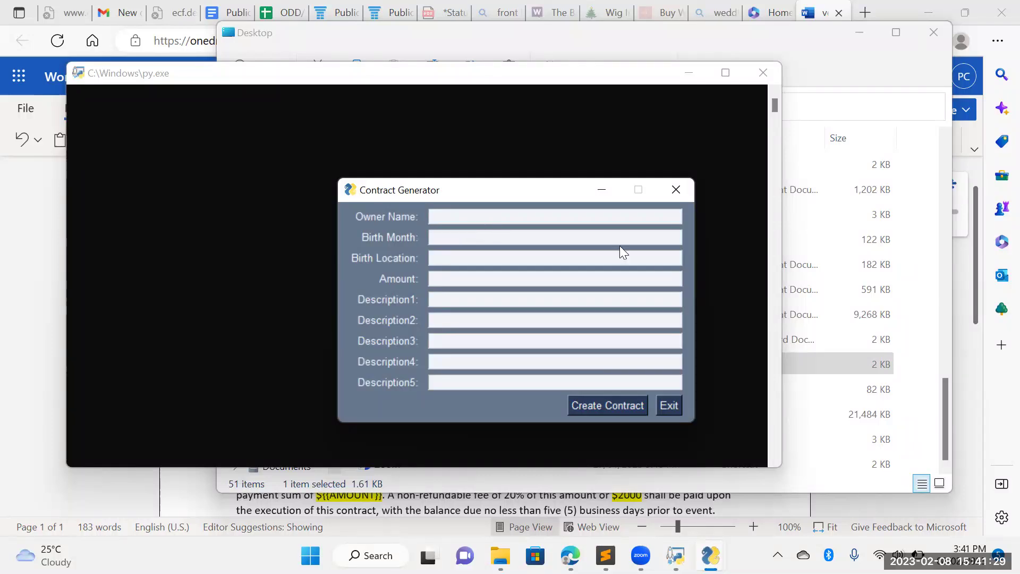
left_click(671, 405)
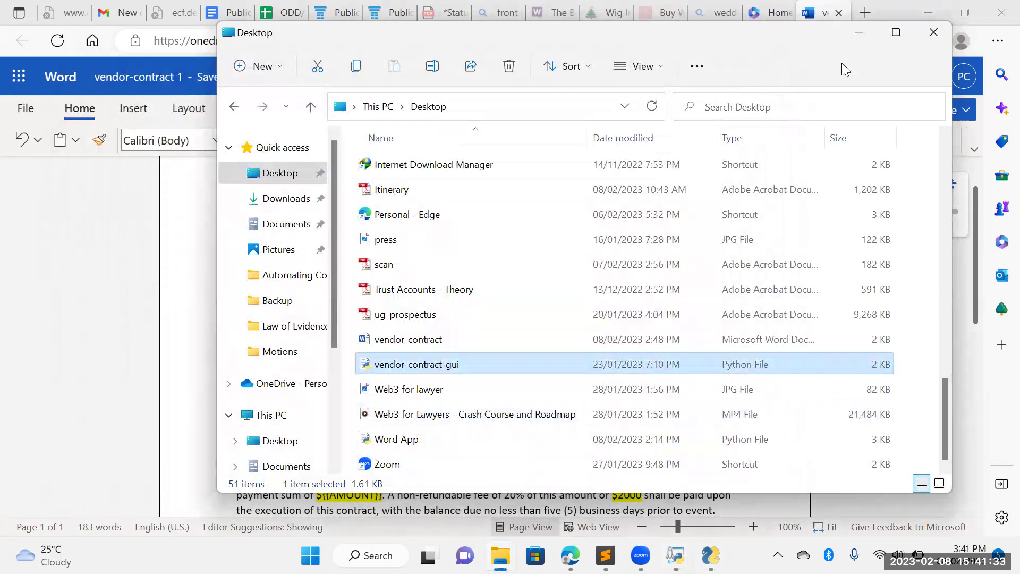
left_click(859, 33)
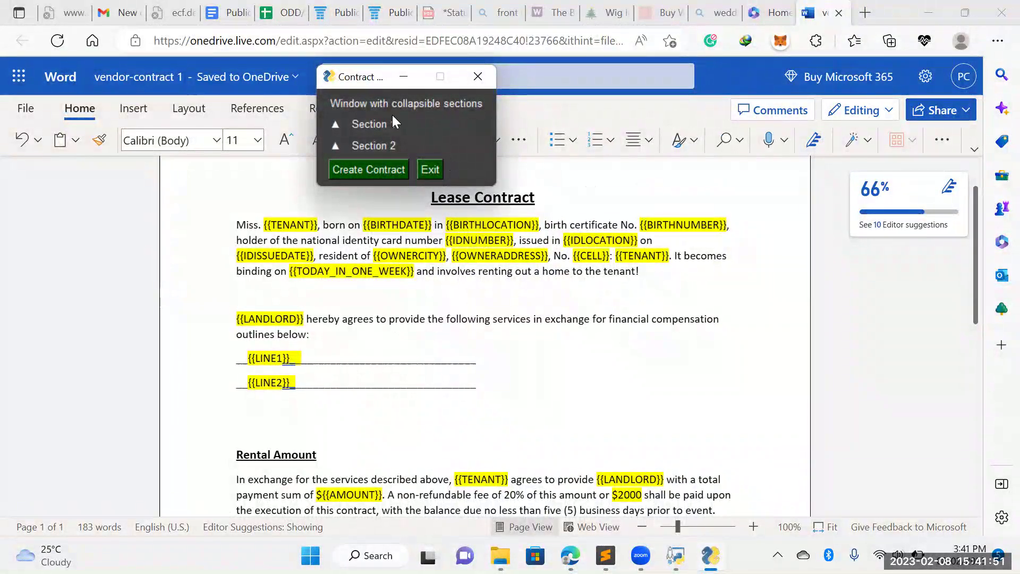
Expand Section 1 and select the prefilled sample Tenant Name value
left_click(335, 125)
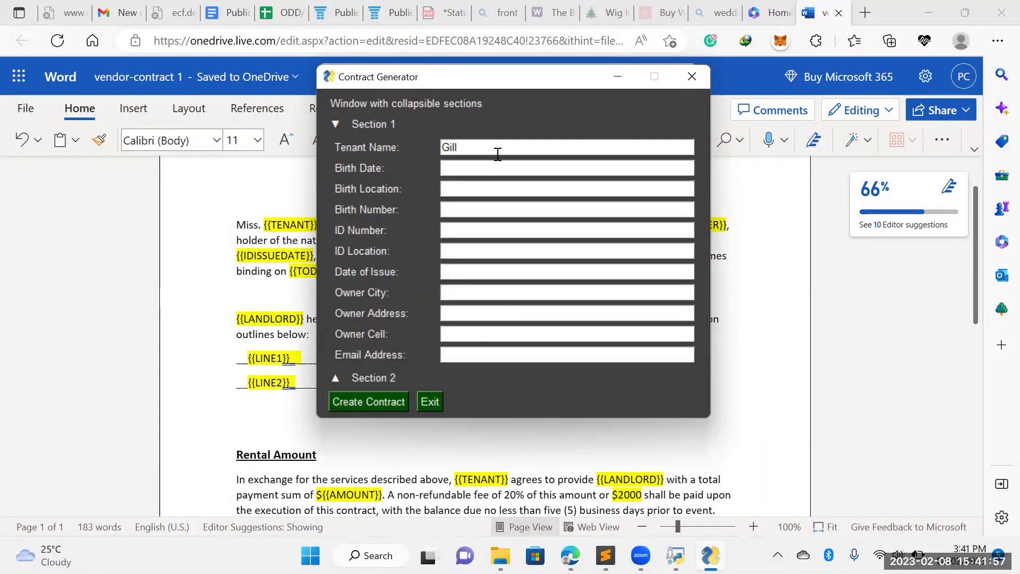
double_click(447, 148)
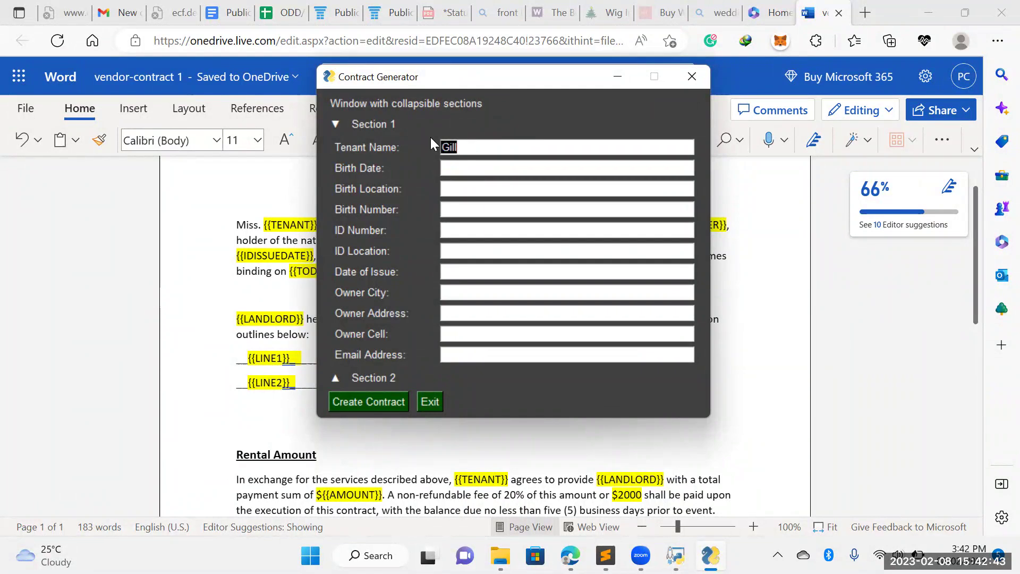
Move the generator window higher and enter the tenant's name in Tenant Name
left_click(332, 125)
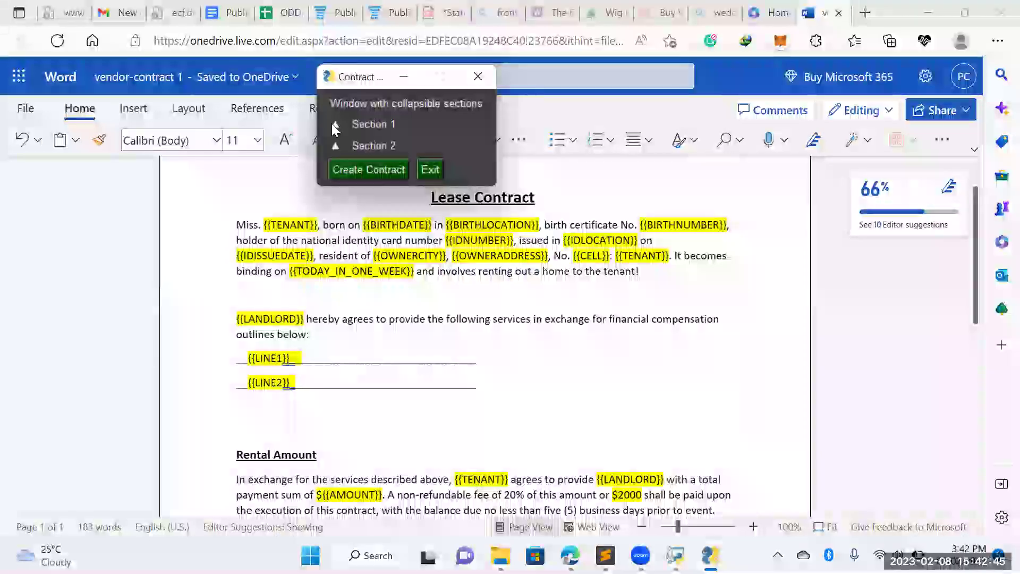
left_click(332, 125)
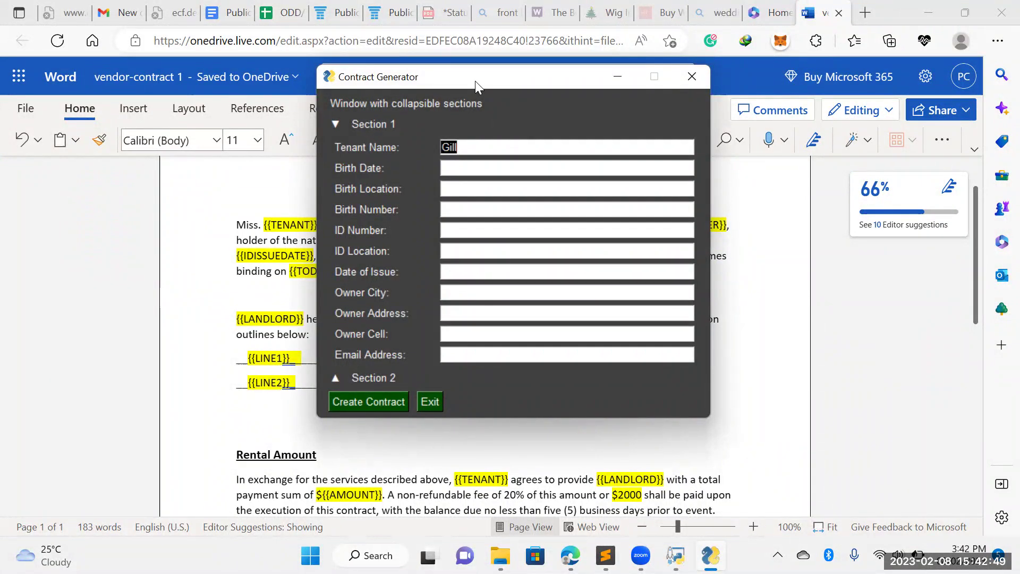
left_click_drag(475, 81, 463, 47)
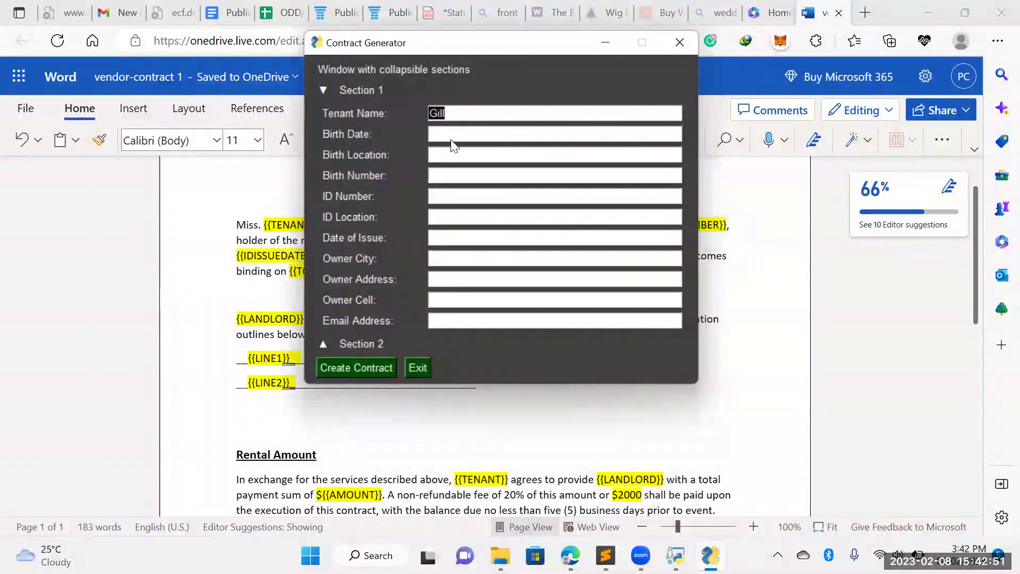
type("S")
key("BackSpace")
type("Dash")
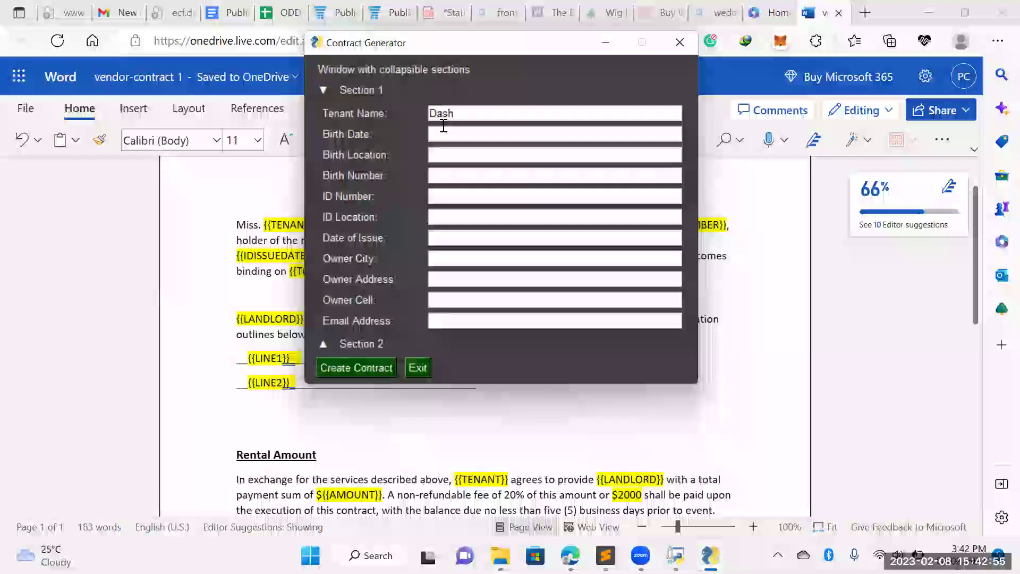
left_click(439, 137)
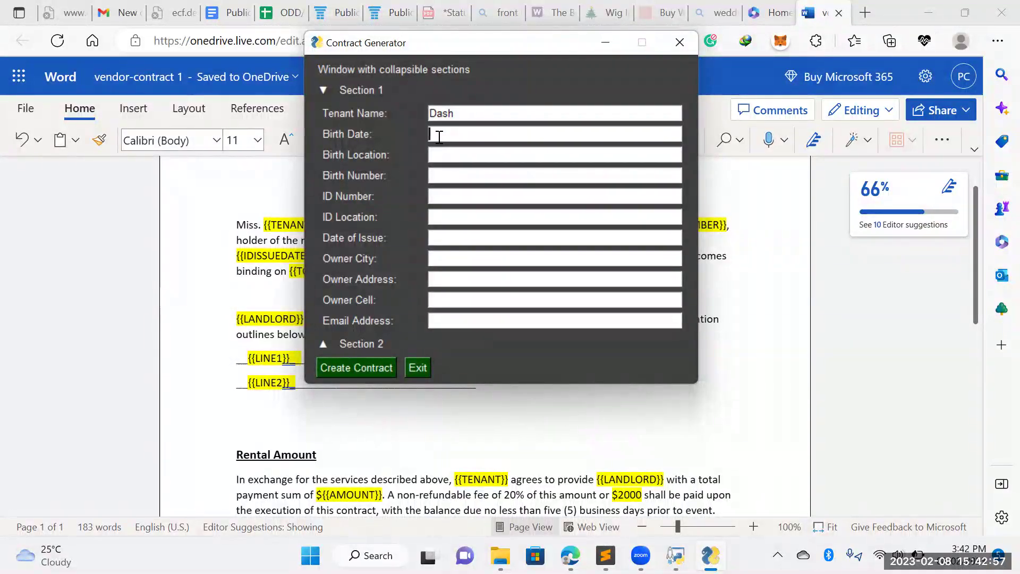
type("December 19 1997")
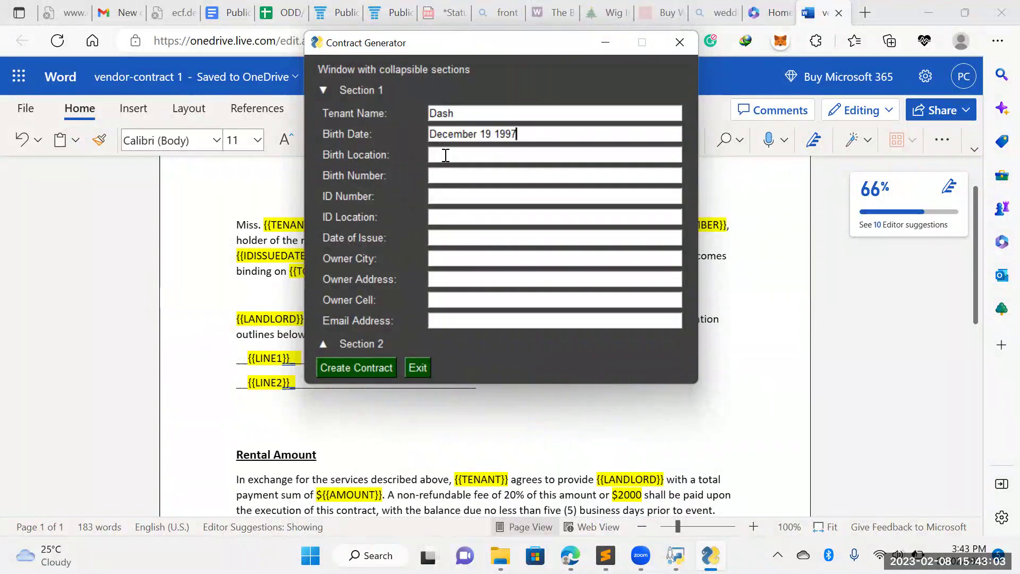
left_click(442, 153)
type("Hararre")
key("BackSpace")
left_click(454, 173)
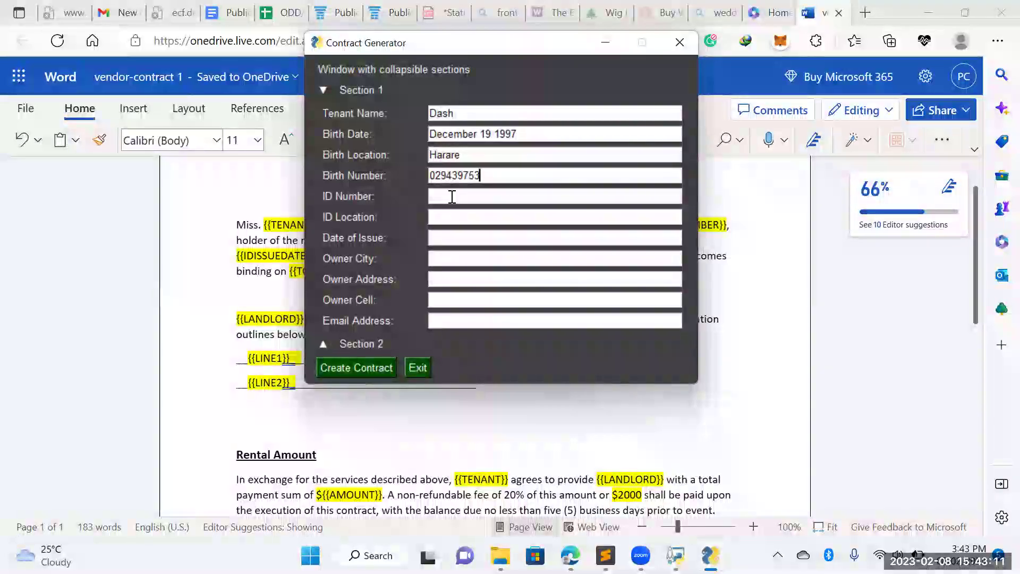
Enter the tenant's ID card number, issue place Harare, and issue date December 19 997
left_click(453, 197)
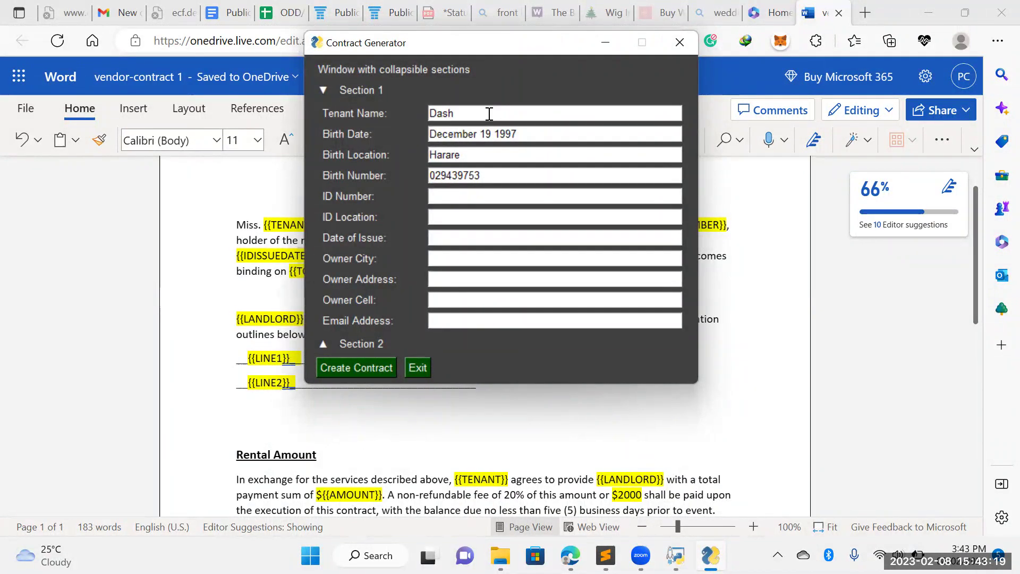
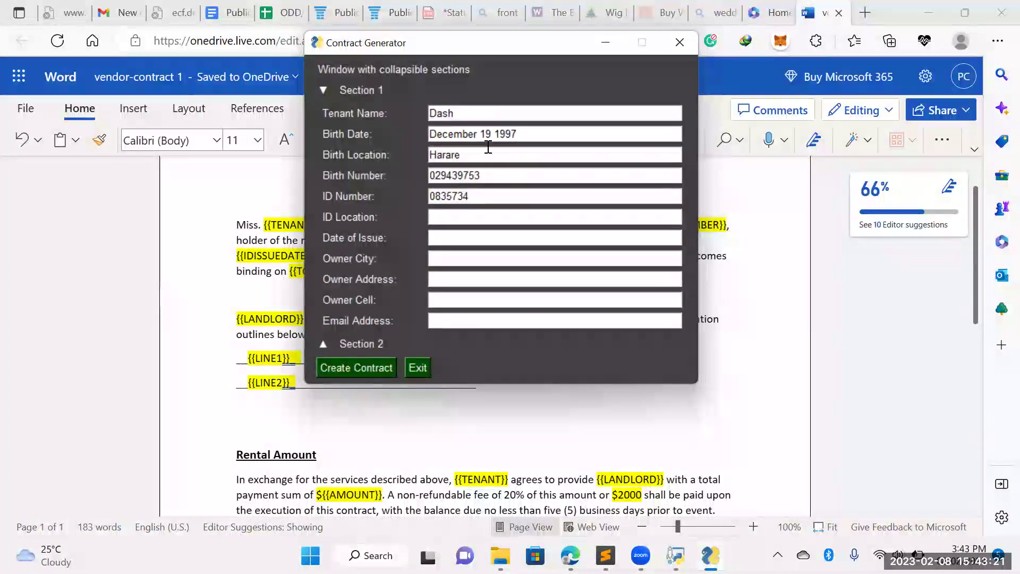
left_click(484, 213)
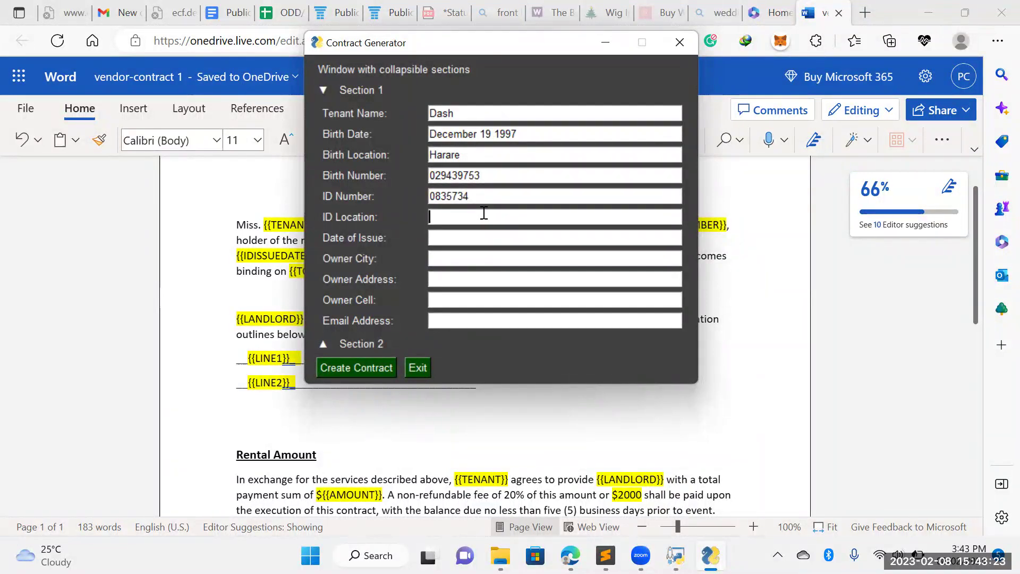
type("Harare")
left_click(486, 238)
type("19")
key("BackSpace")
key("BackSpace")
type("December 19 997")
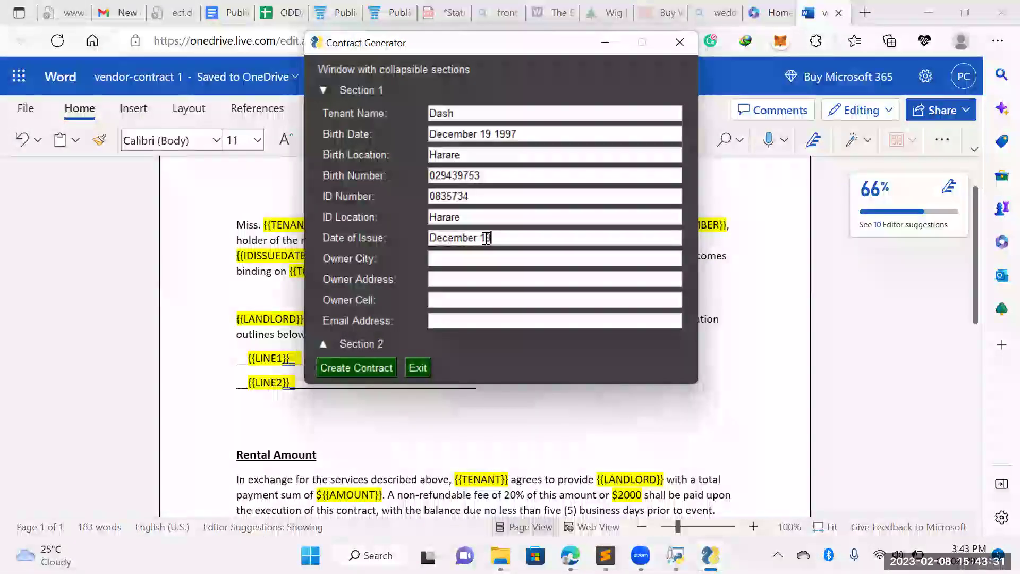
Fill in the owner's city, street address, cell number and e-mail, then collapse Section 1
left_click(467, 261)
type("Cape T")
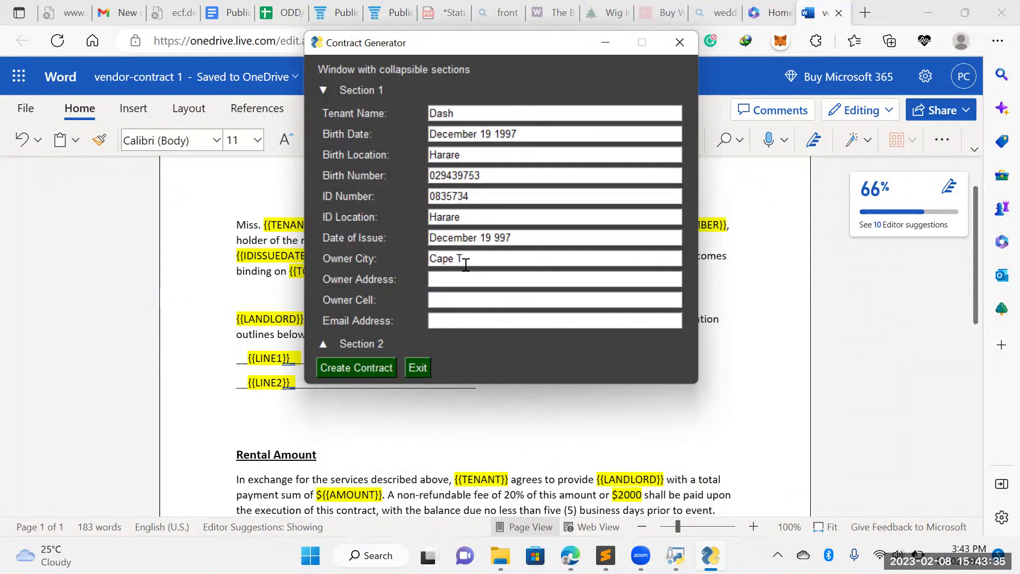
type("own")
left_click(434, 276)
left_click(435, 300)
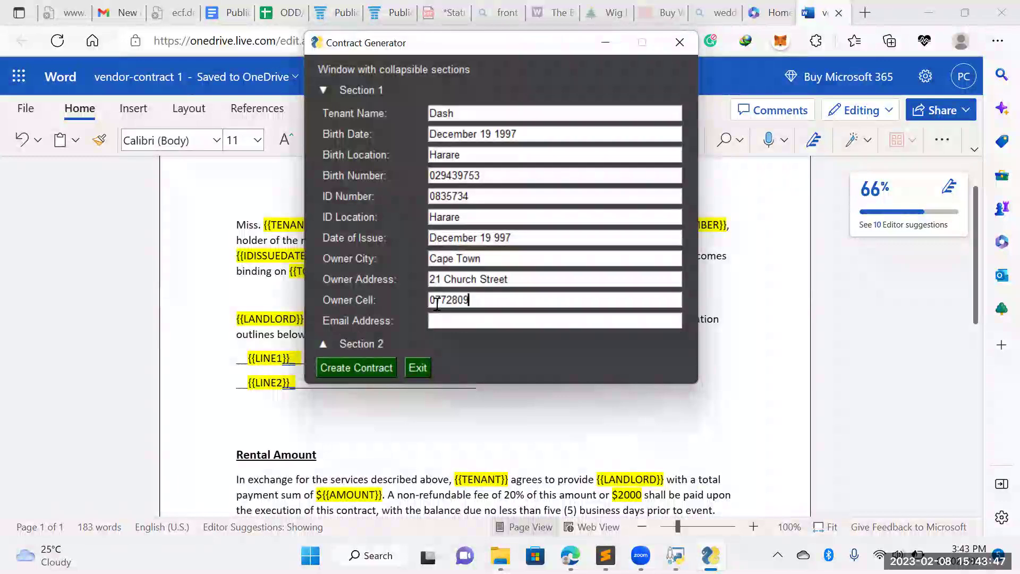
left_click(451, 318)
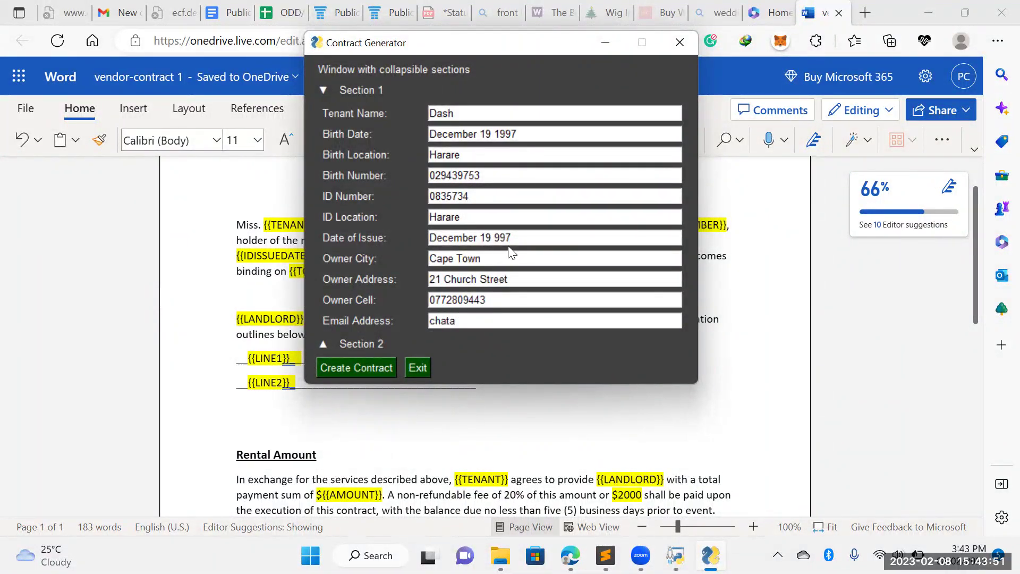
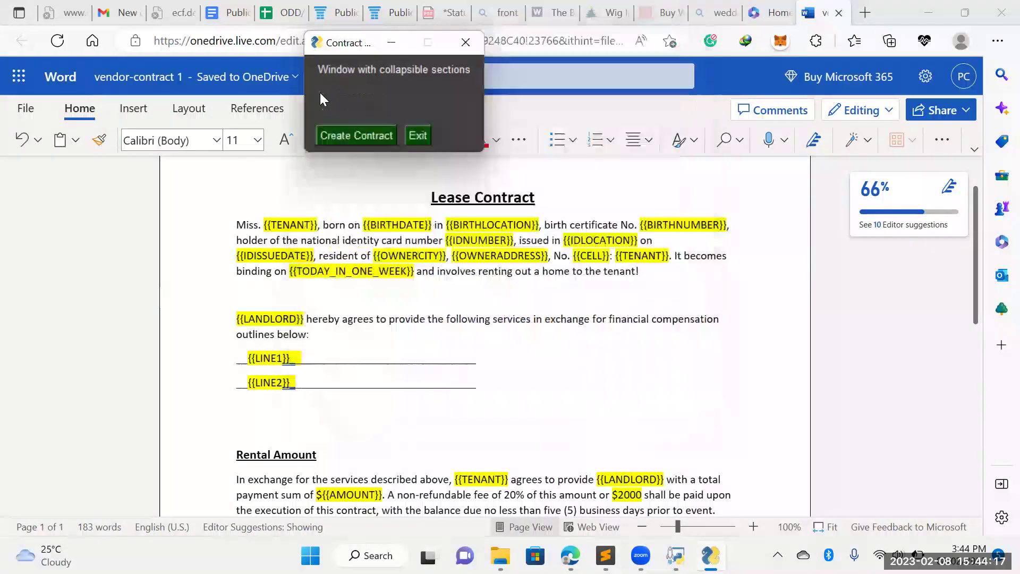
left_click(322, 90)
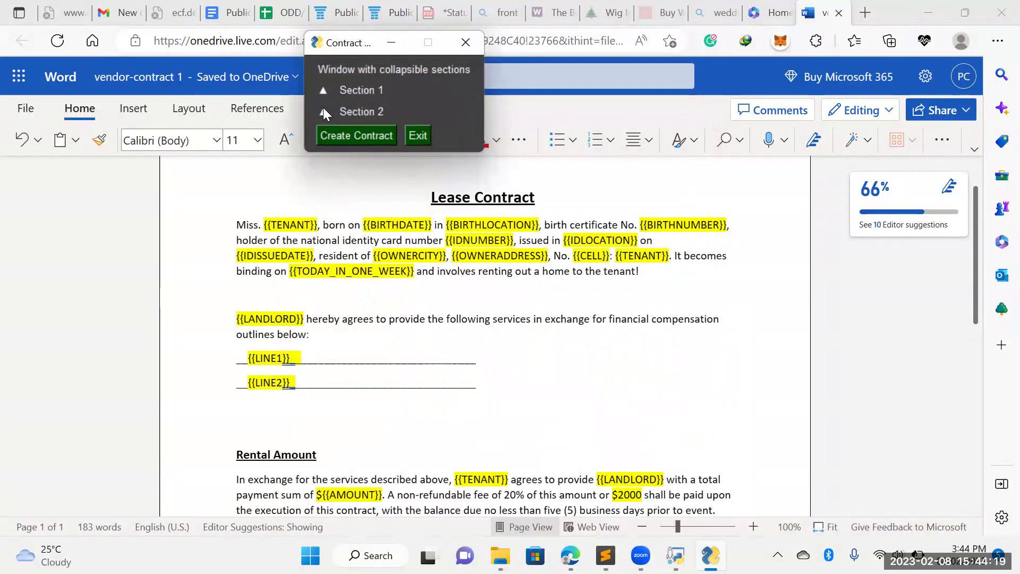
Expand Section 2 and replace the prefilled landlord name with the landlord's name
left_click(323, 112)
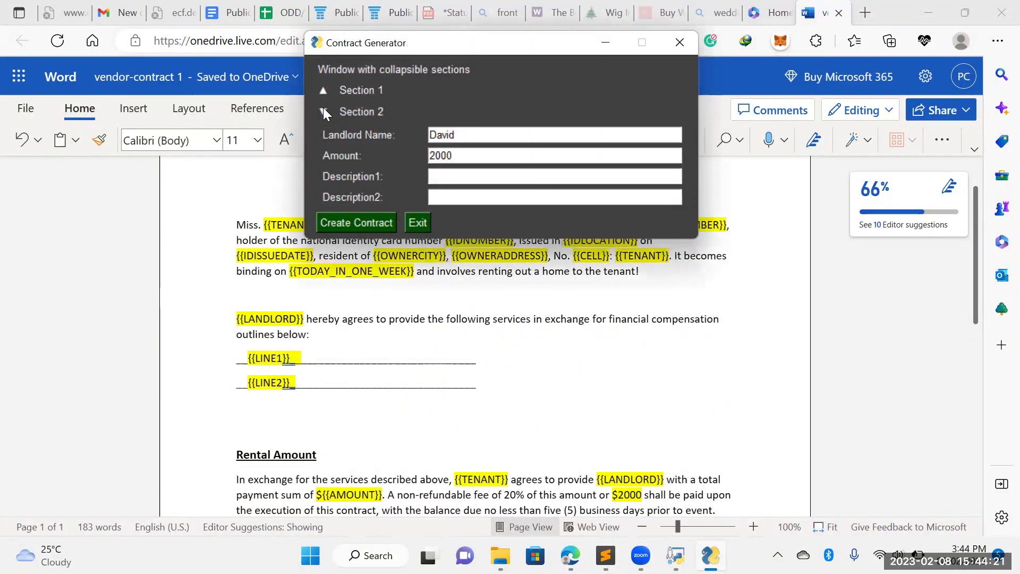
left_click_drag(469, 136, 408, 144)
key("BackSpace")
type("Tommy")
Clear the prefilled 2000 amount and type both service descriptions into the description fields
left_click_drag(461, 155, 418, 151)
key("BackSpace")
left_click(429, 177)
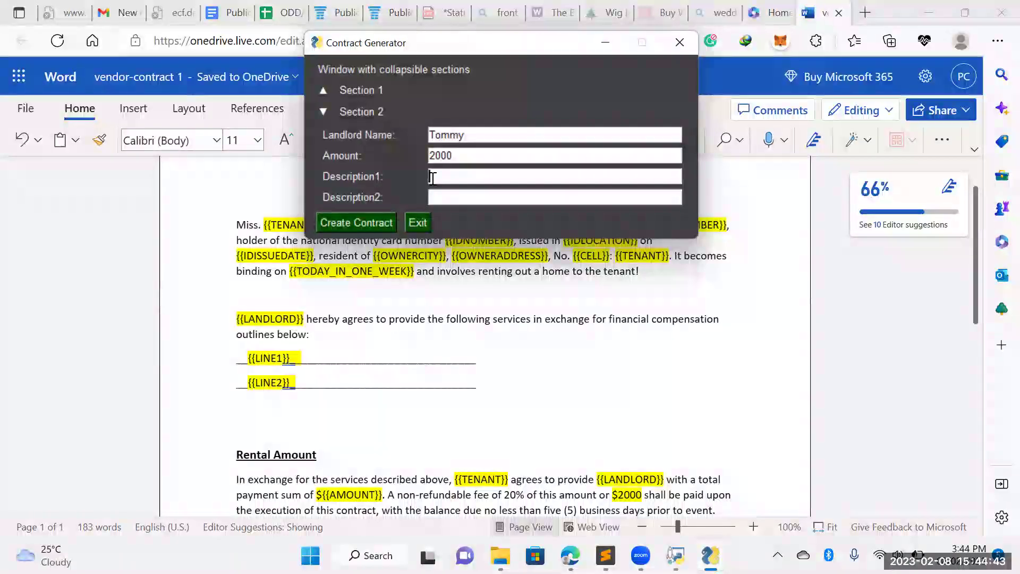
type("T")
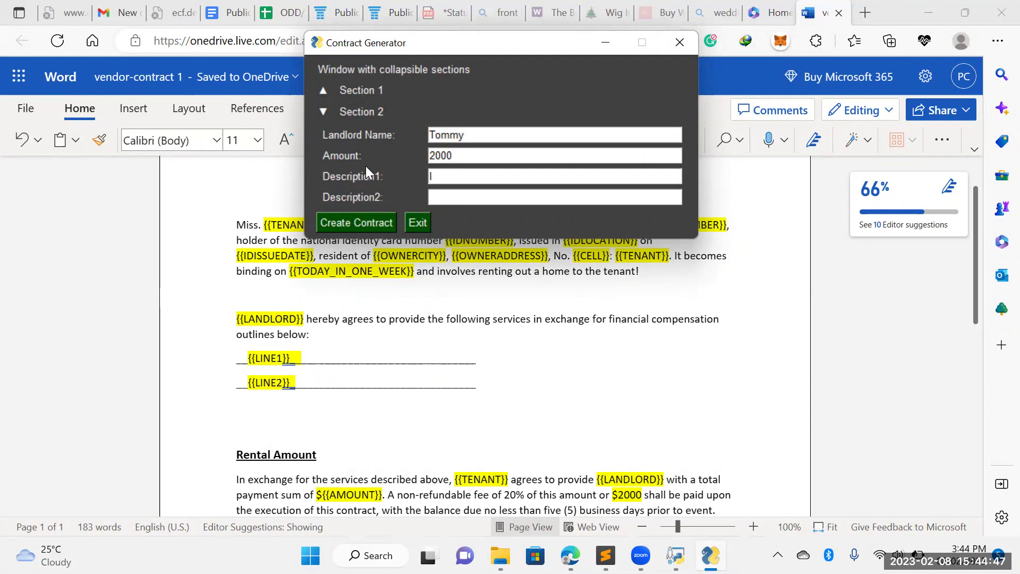
type(" the landlord will provide ac")
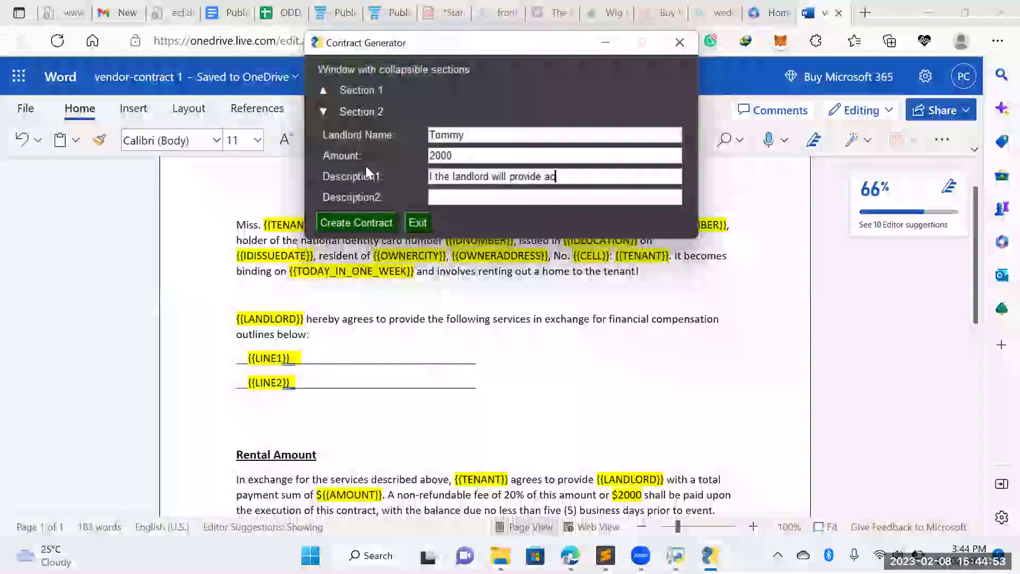
type("comodati")
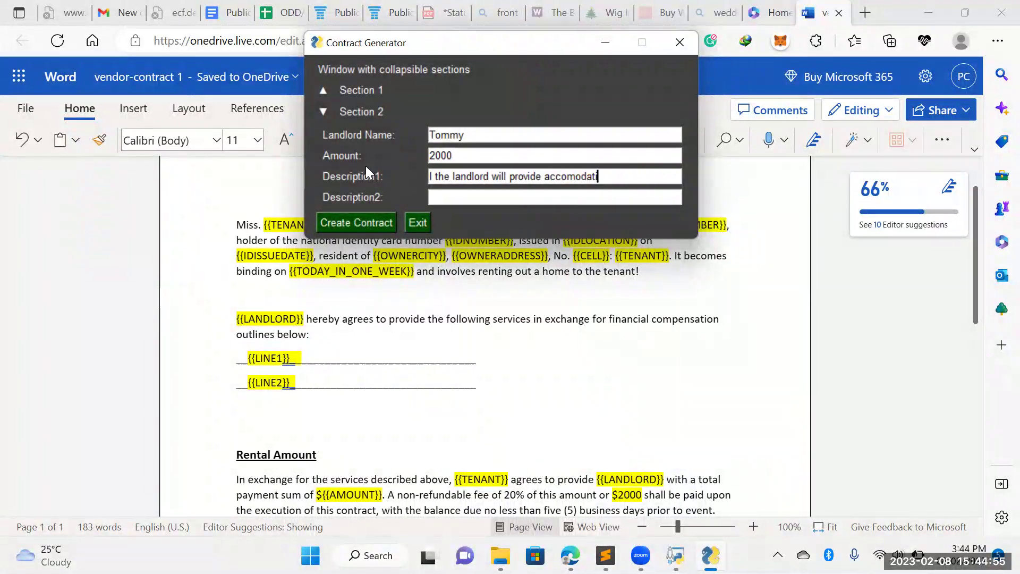
type("on")
type("T")
type("he tenant p")
type("romises to ")
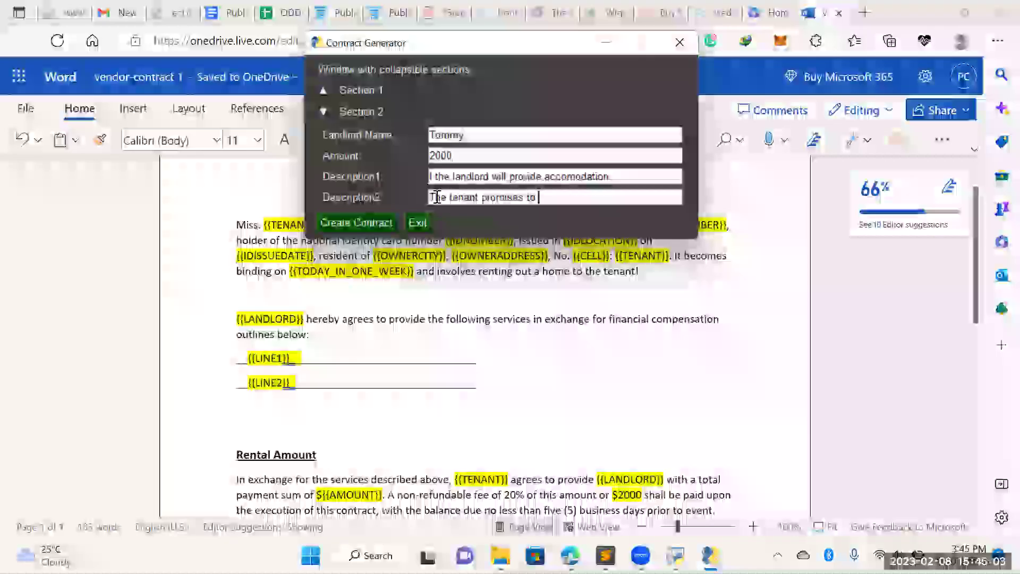
type("pay renta")
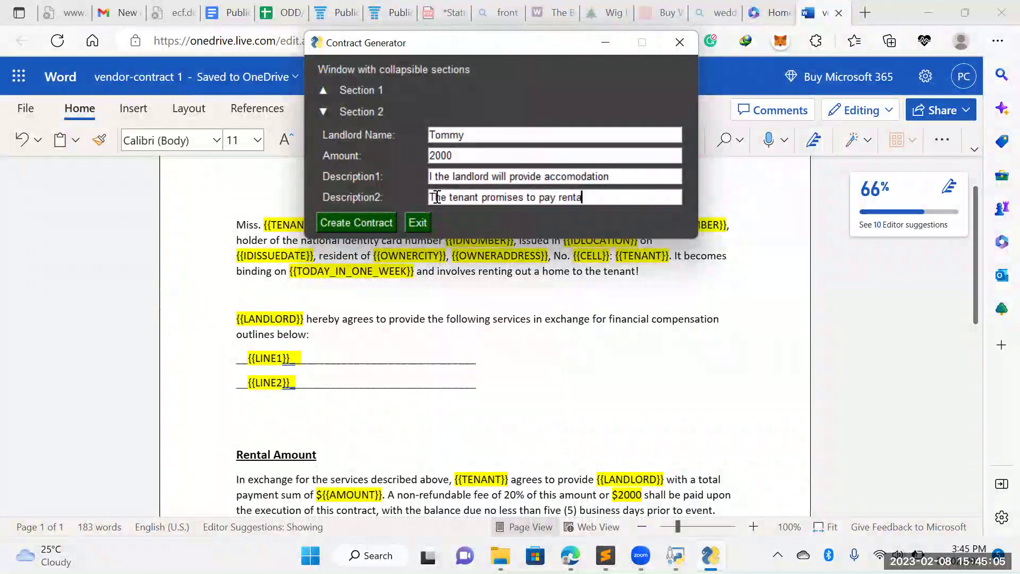
type("ls monthly")
Create the contract, acknowledge the File saved message, and bring up the File Explorer windows
left_click(383, 219)
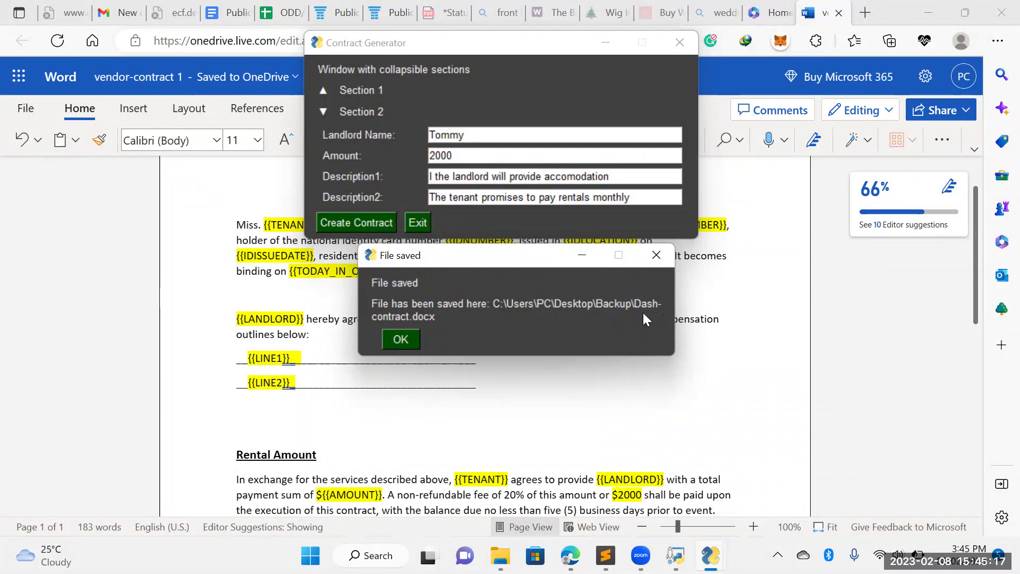
left_click(408, 334)
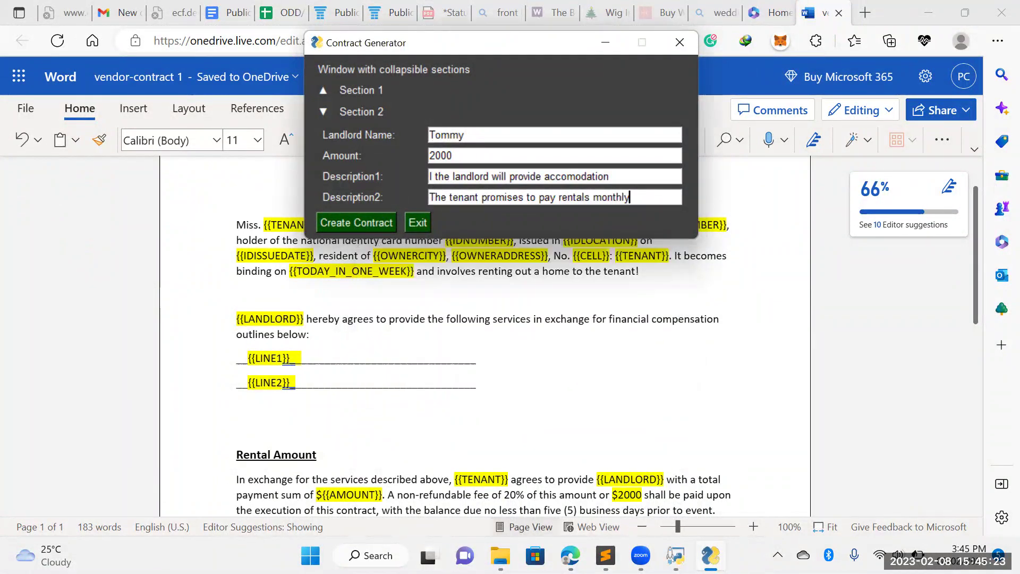
left_click(500, 555)
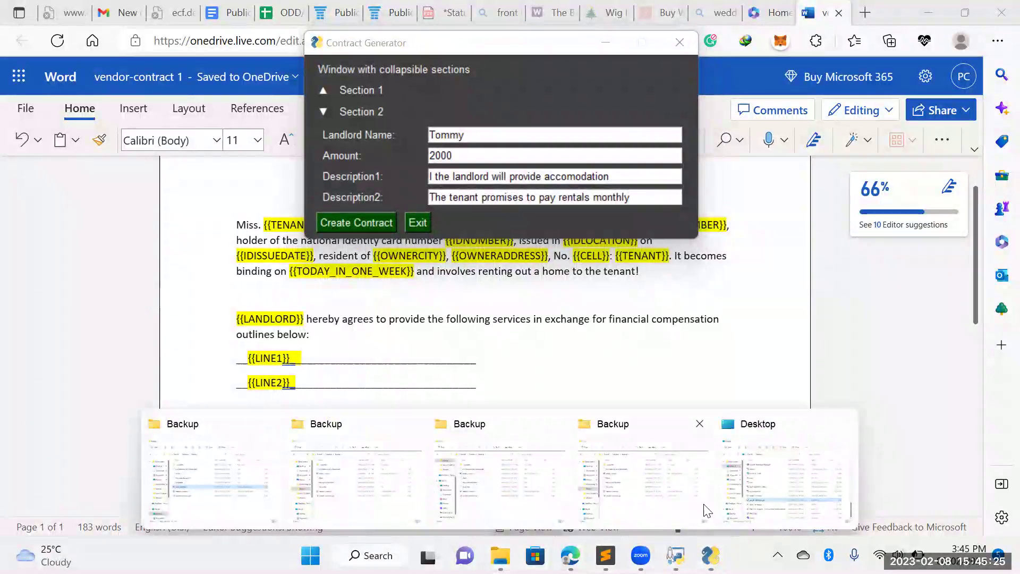
Open Dash-contract.docx from the Backup folder in Word
left_click(552, 506)
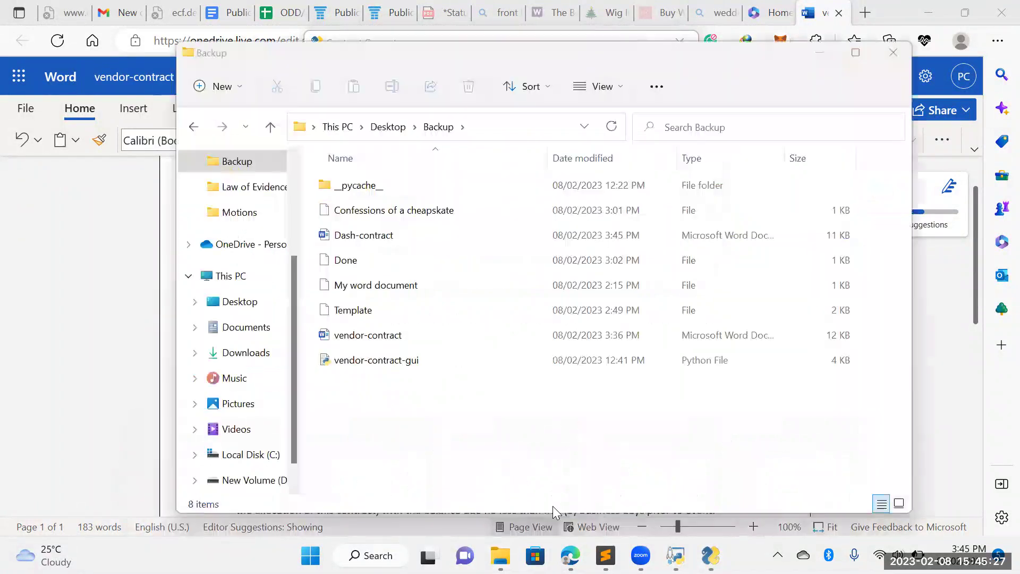
left_click(382, 246)
double_click(382, 247)
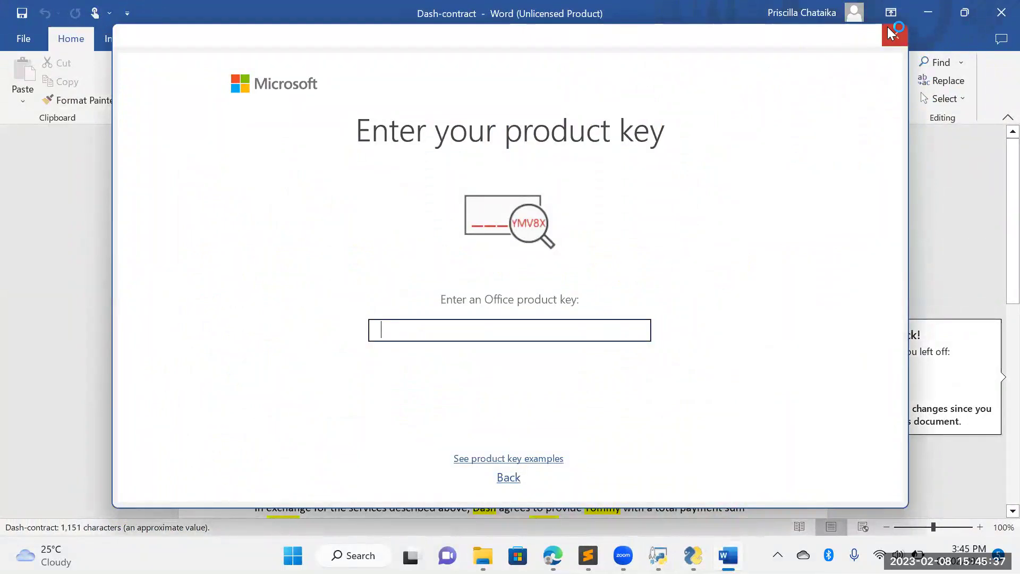
Close the product key prompt and scroll down to check the filled contract's signature lines
left_click(892, 33)
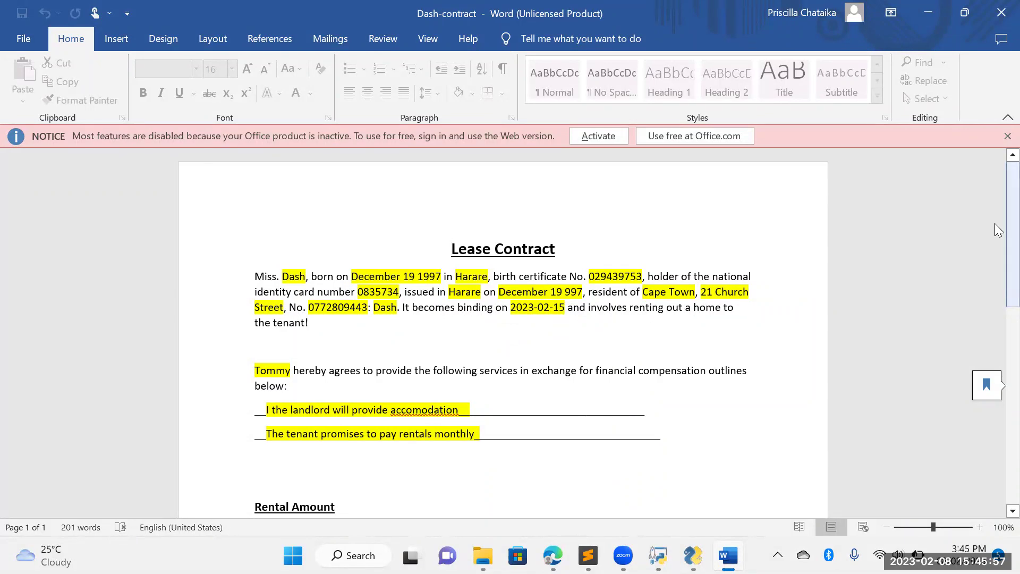
scroll(997, 245, "down", 3)
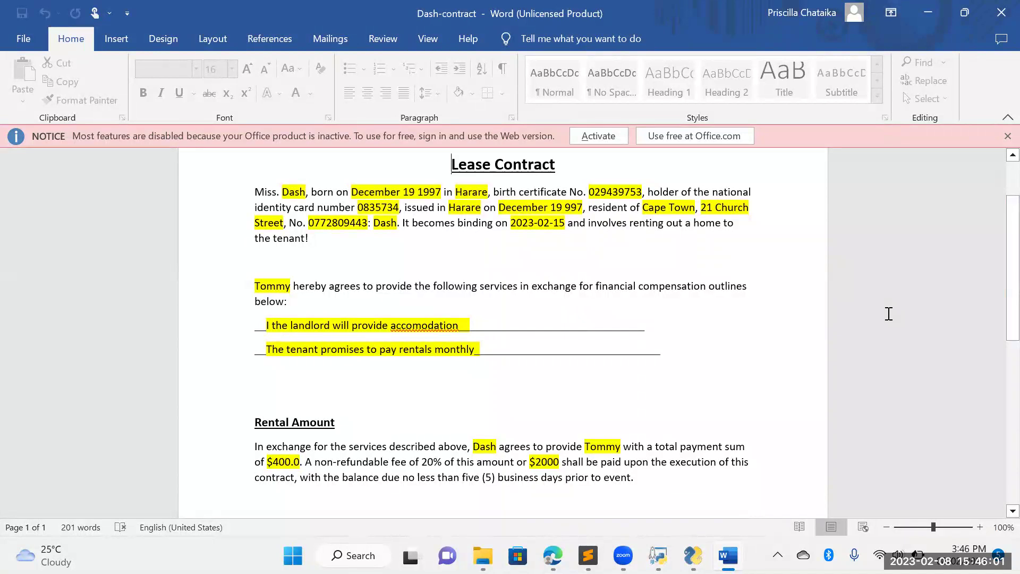
scroll(995, 297, "down", 8)
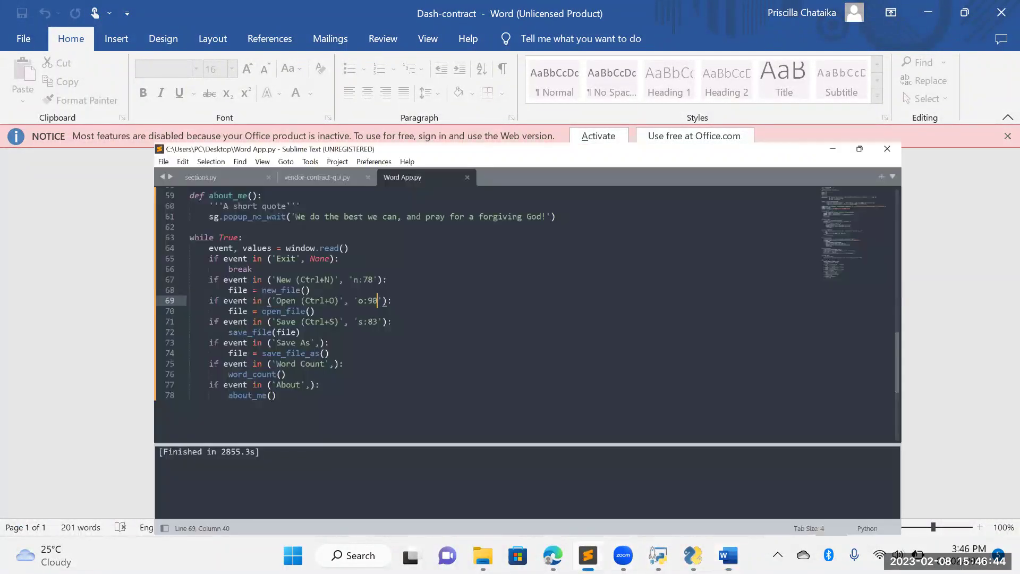
Build and run Word App.py with Python from Sublime Text using Ctrl+B
left_click(566, 467)
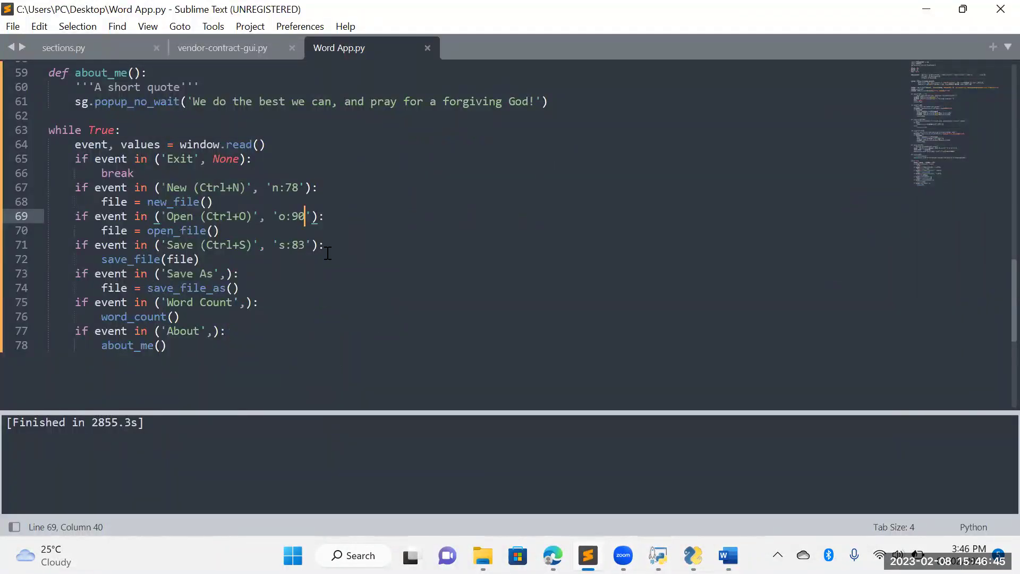
key("ctrl+b")
key("Return")
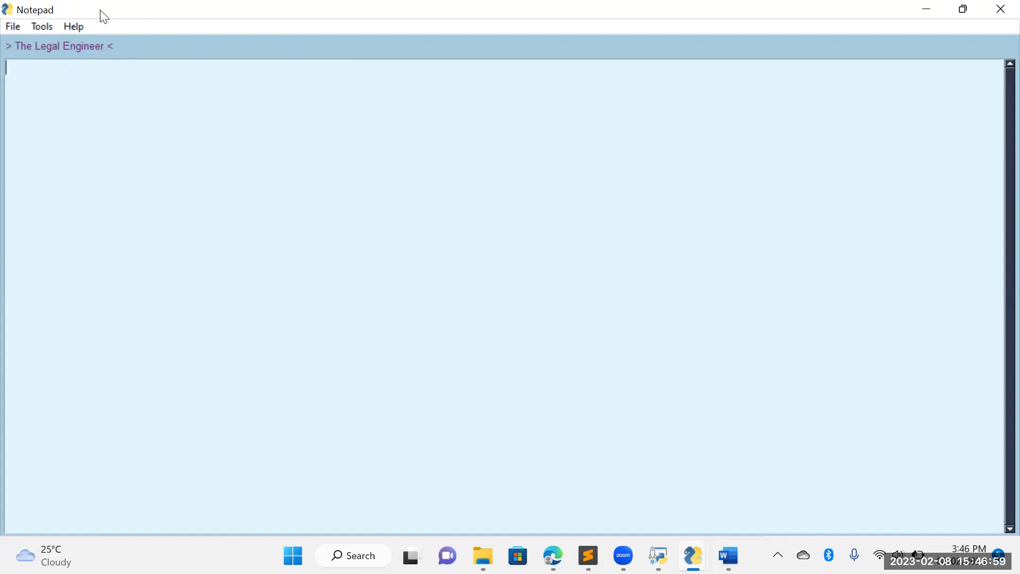
Open the Template lease contract from the Backup folder in Notepad
left_click(13, 27)
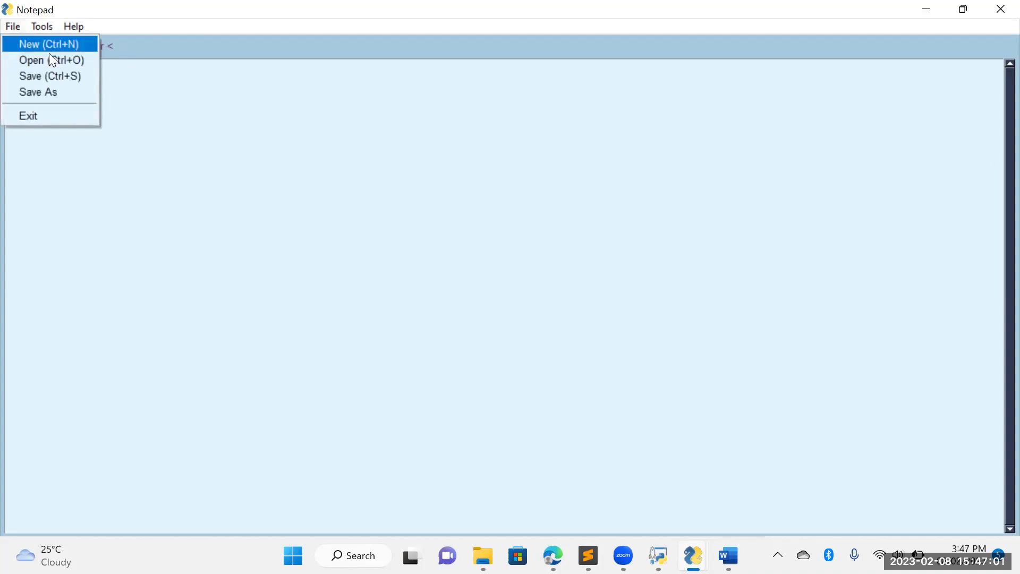
left_click(78, 60)
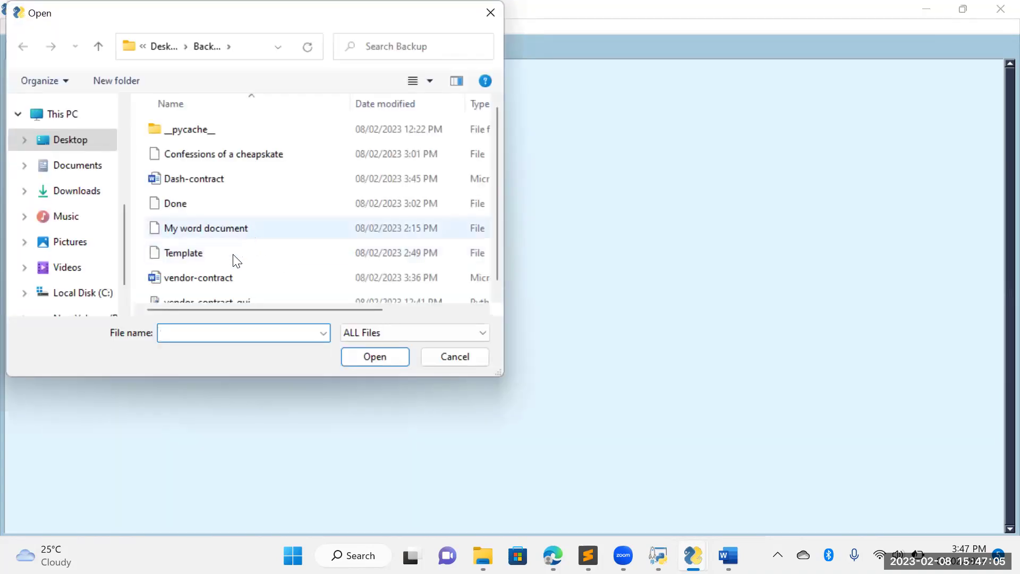
left_click(231, 257)
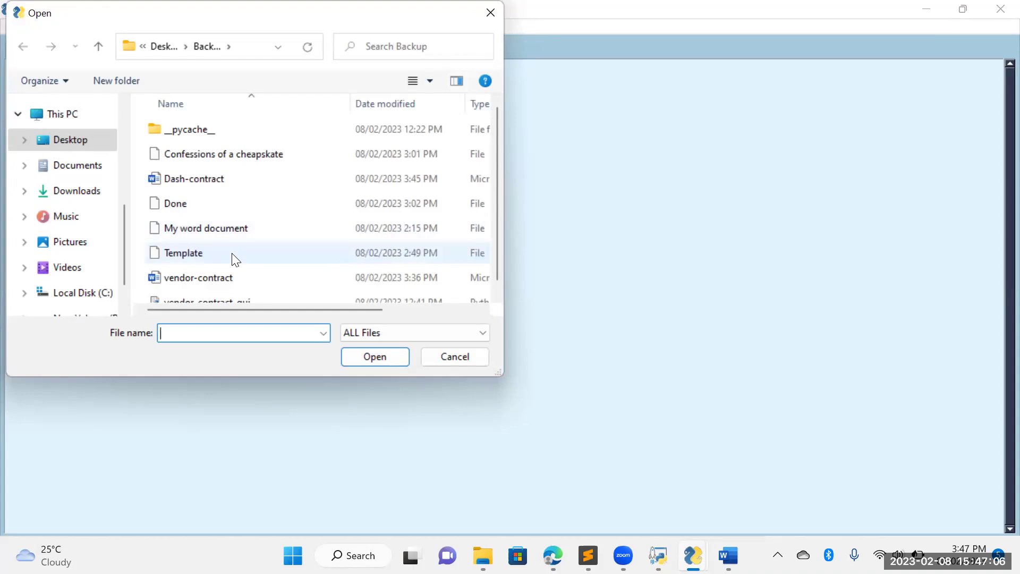
left_click(375, 356)
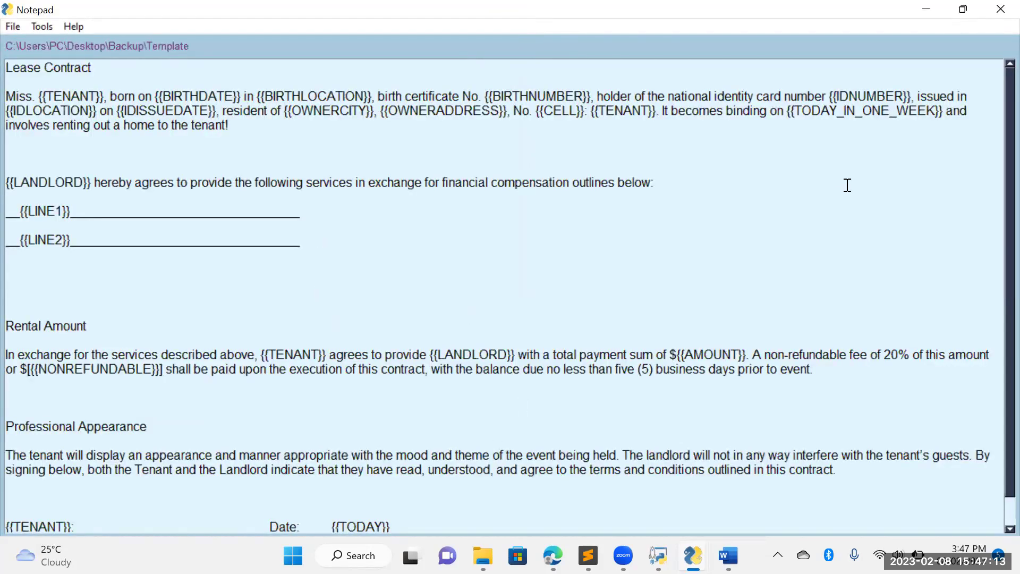
Change the Rental Amount heading to "Rental Amount To be Paid"
scroll(997, 192, "down", 1)
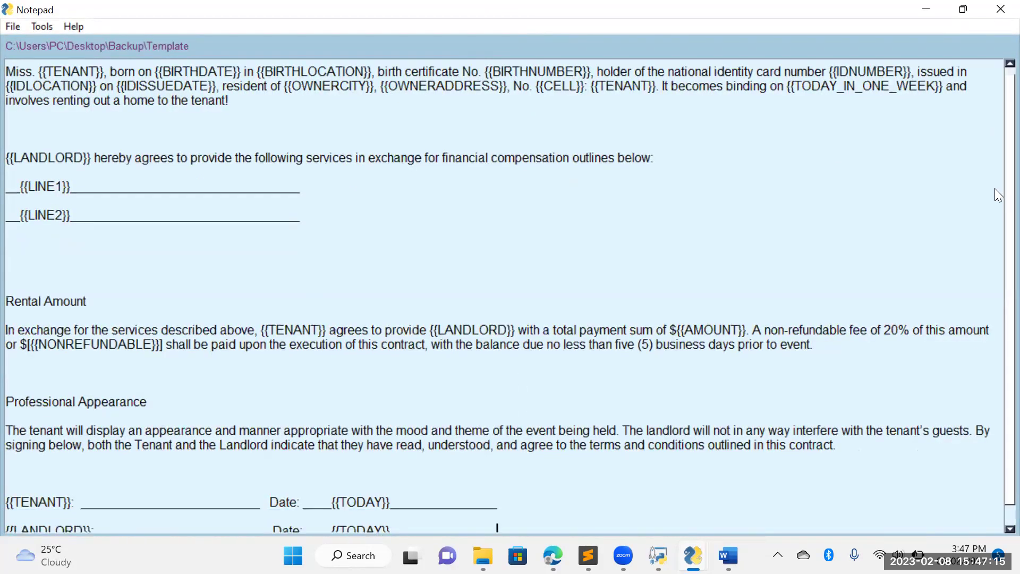
scroll(890, 330, "down", 1)
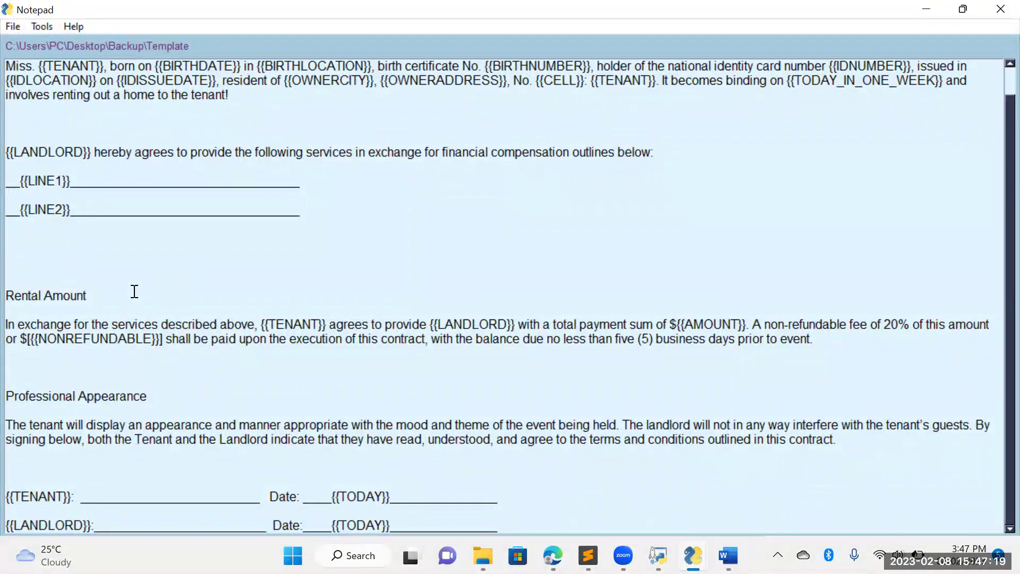
type("be Pia")
key("BackSpace")
type("aid")
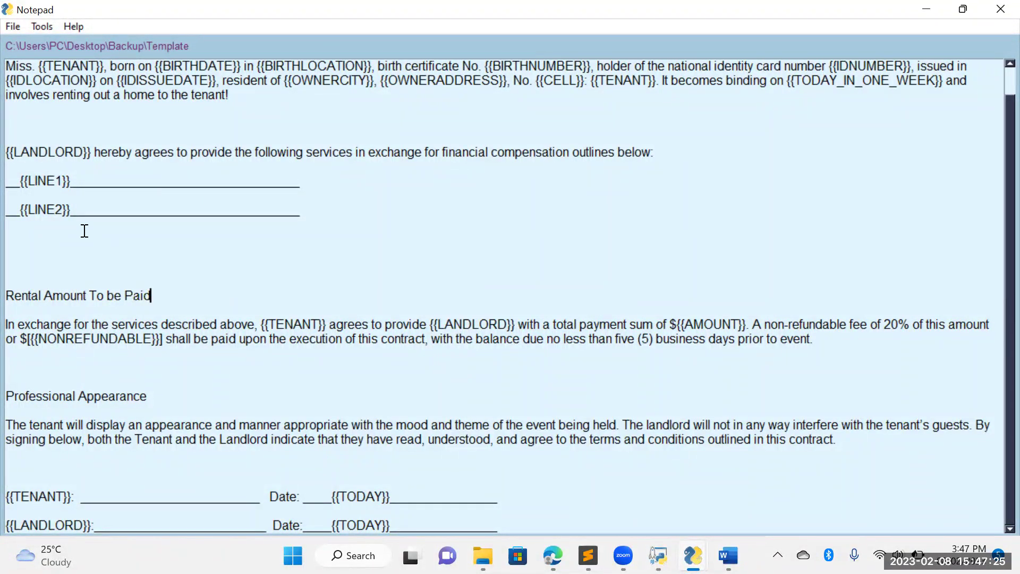